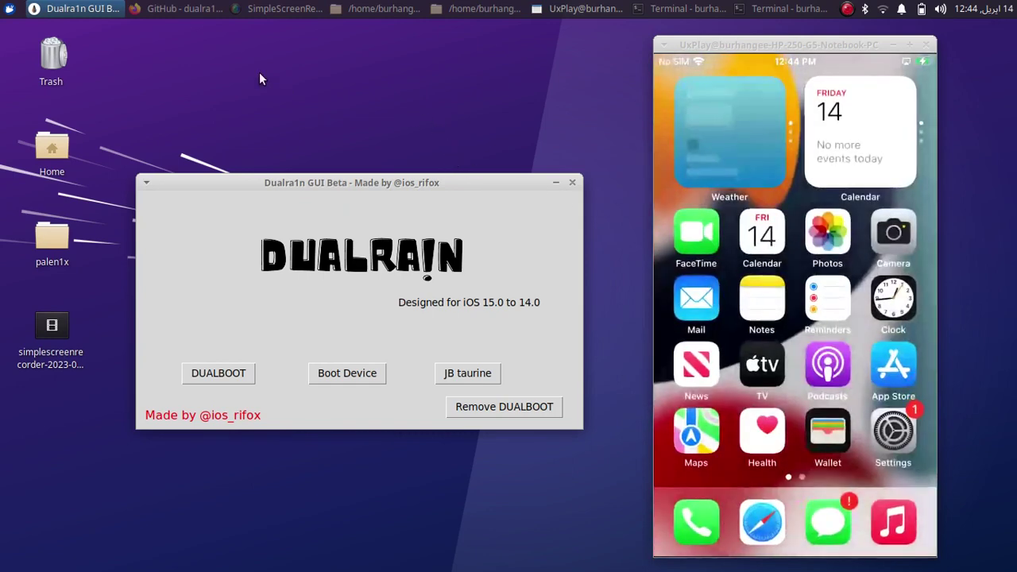
# View the dualra1n repository page on GitHub in Firefox, and return to the desktop.
pyautogui.click(181, 13)
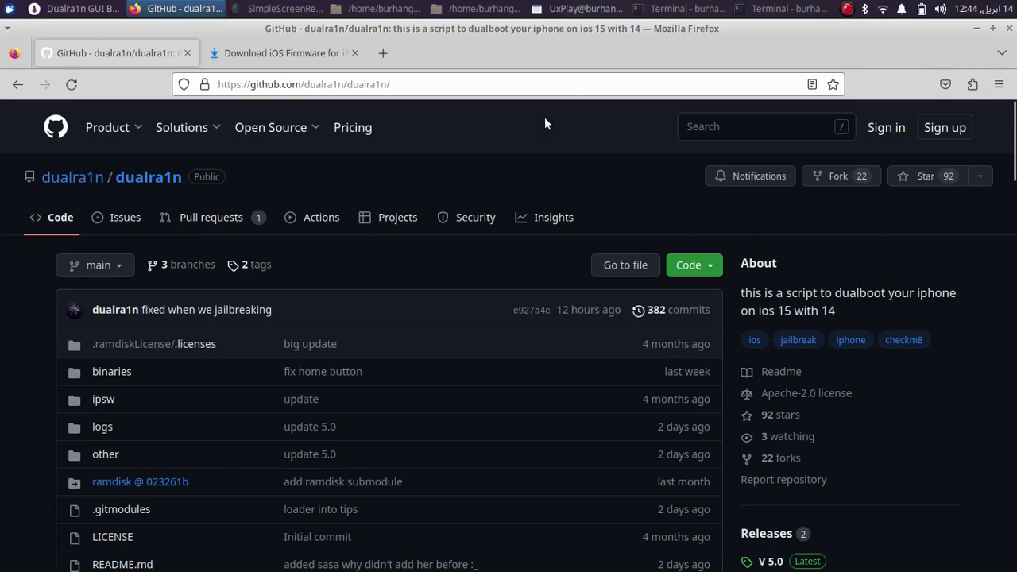
pyautogui.click(976, 28)
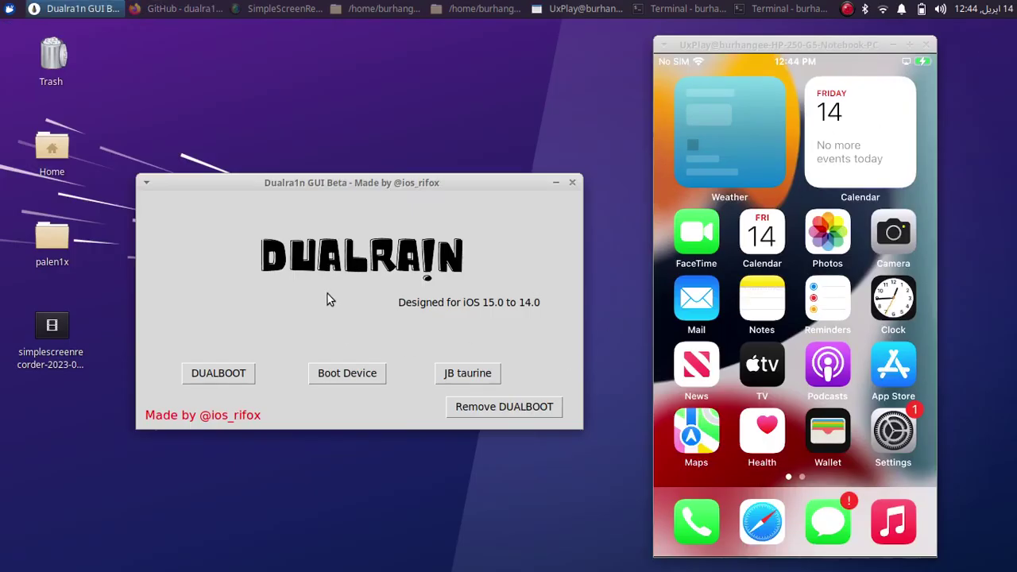
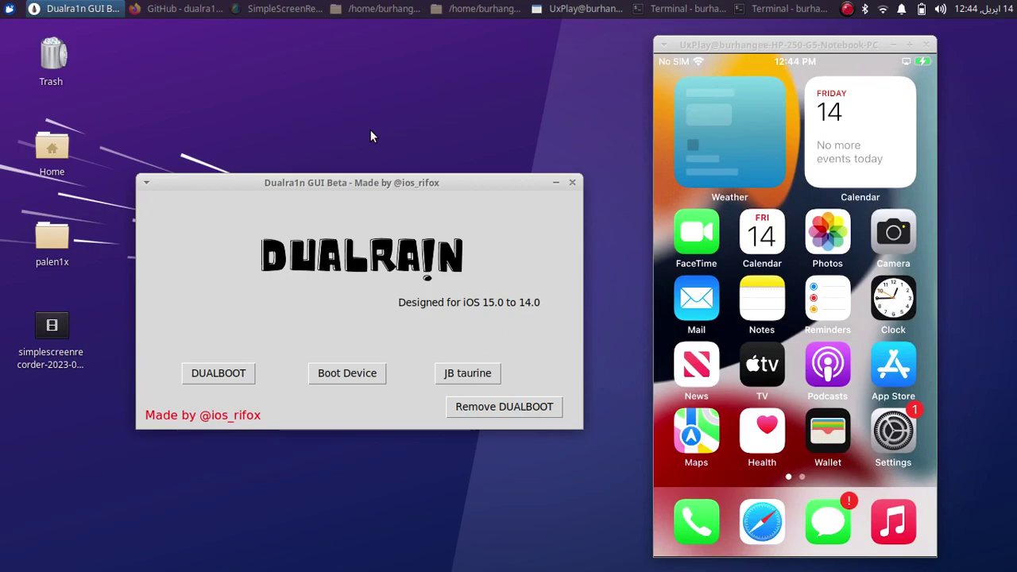
pyautogui.hotkey('alt', 'Tab')
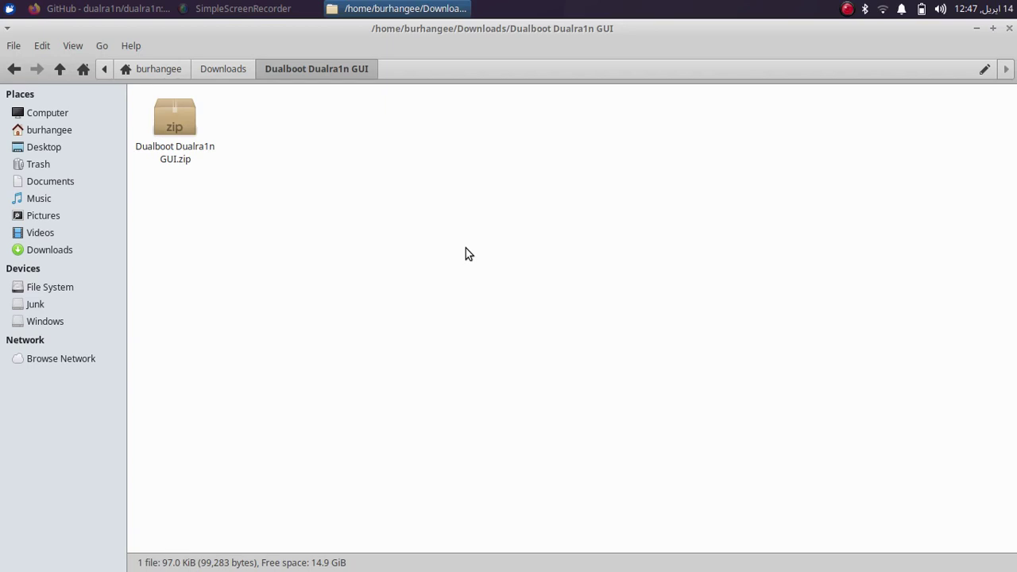
# Extract "Dualboot Dualra1n GUI.zip" into the current folder and open the extracted folder.
pyautogui.click(174, 121)
pyautogui.rightClick(175, 123)
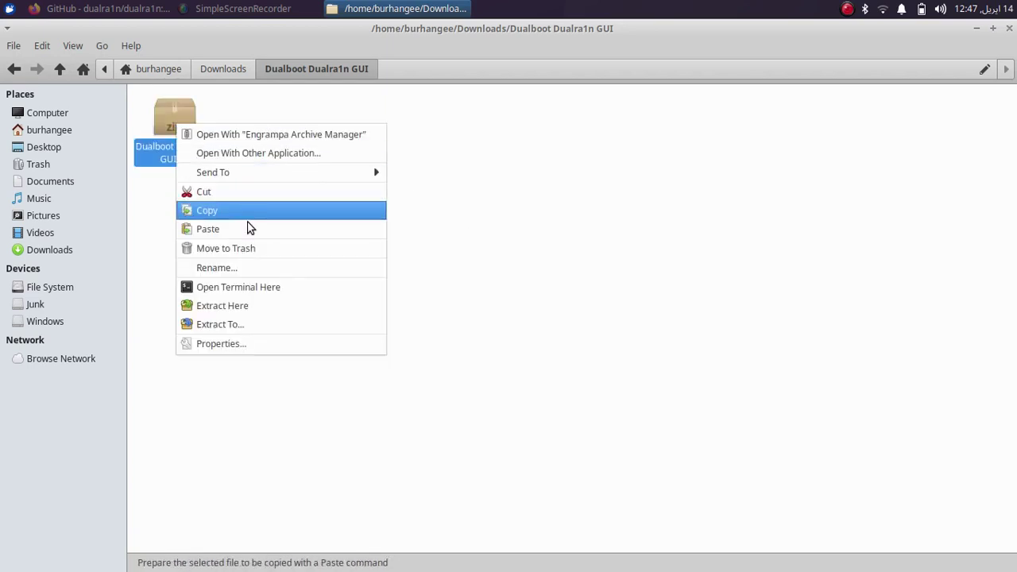
pyautogui.click(268, 310)
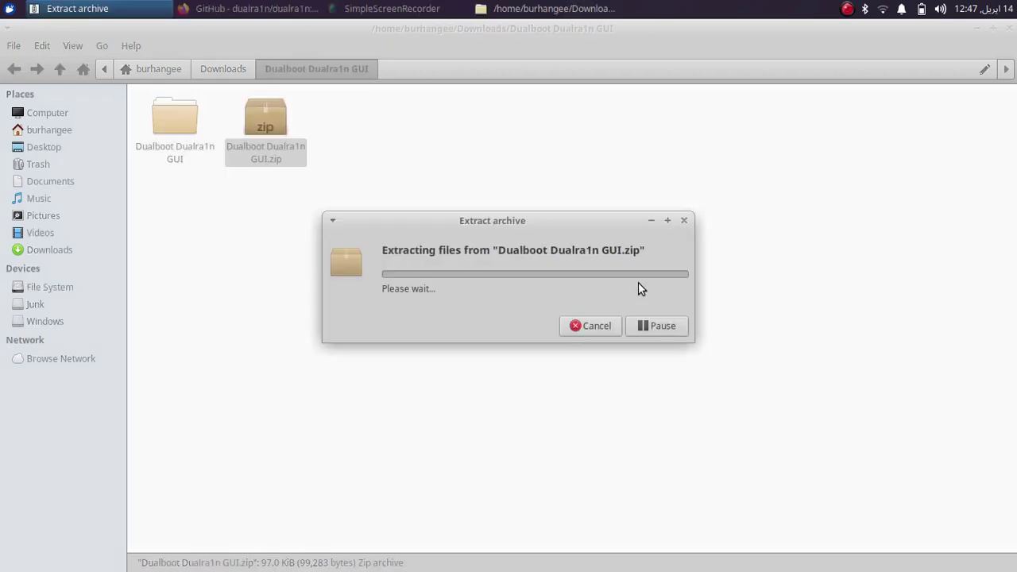
pyautogui.doubleClick(179, 123)
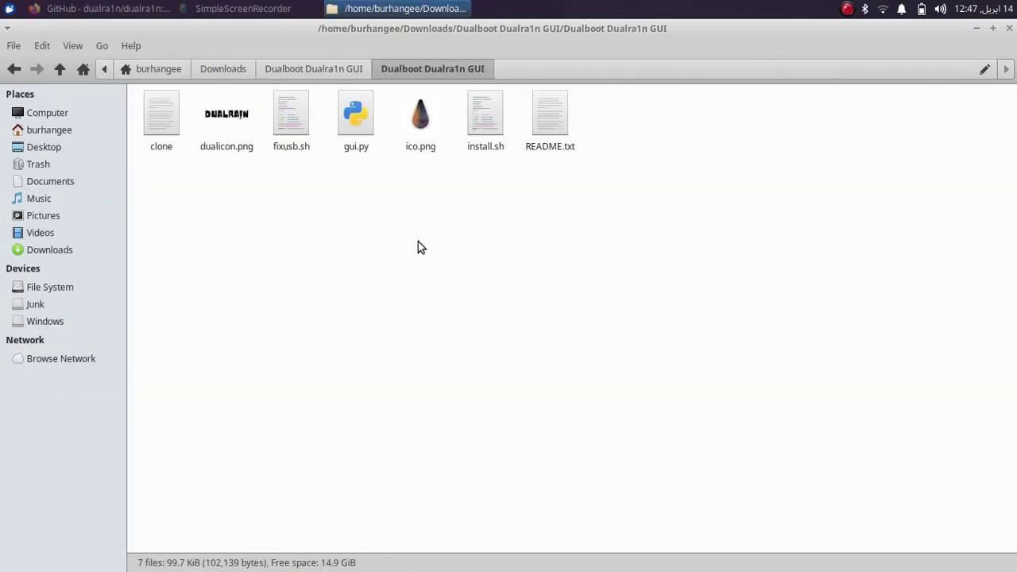
# Open a terminal in the extracted folder that contains install.sh and place its window below the files.
pyautogui.click(485, 115)
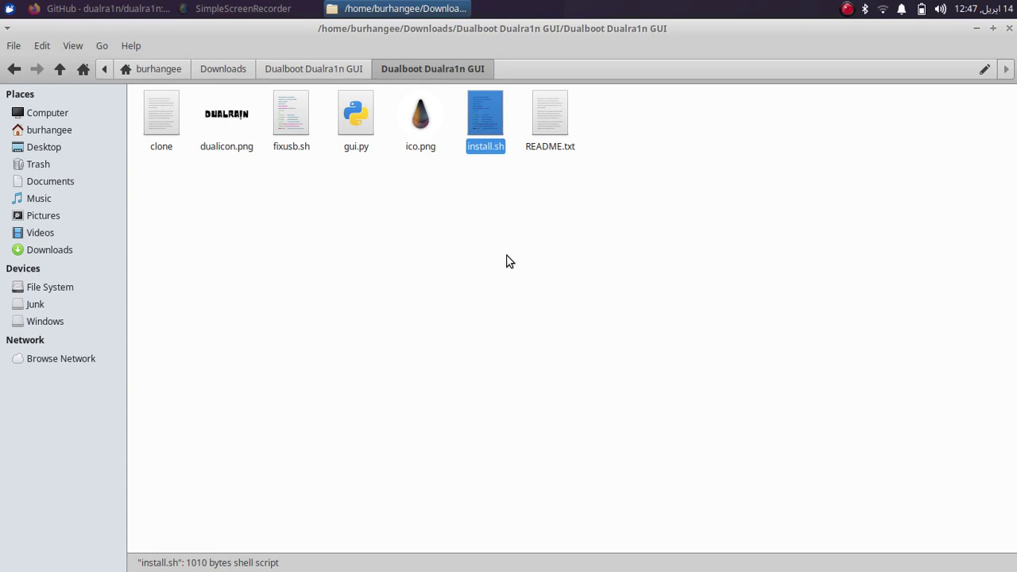
pyautogui.rightClick(461, 238)
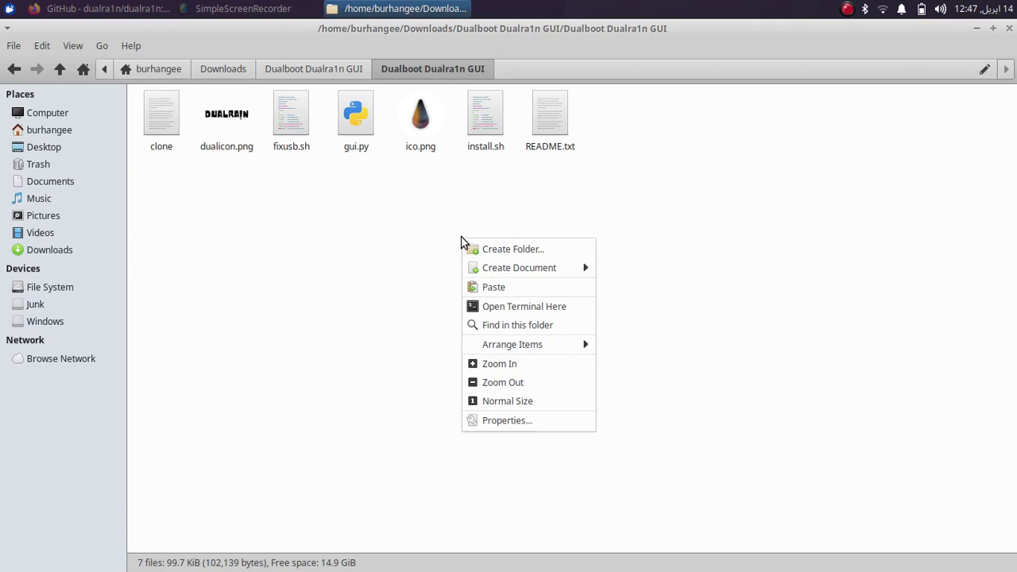
pyautogui.click(527, 308)
pyautogui.click(191, 43)
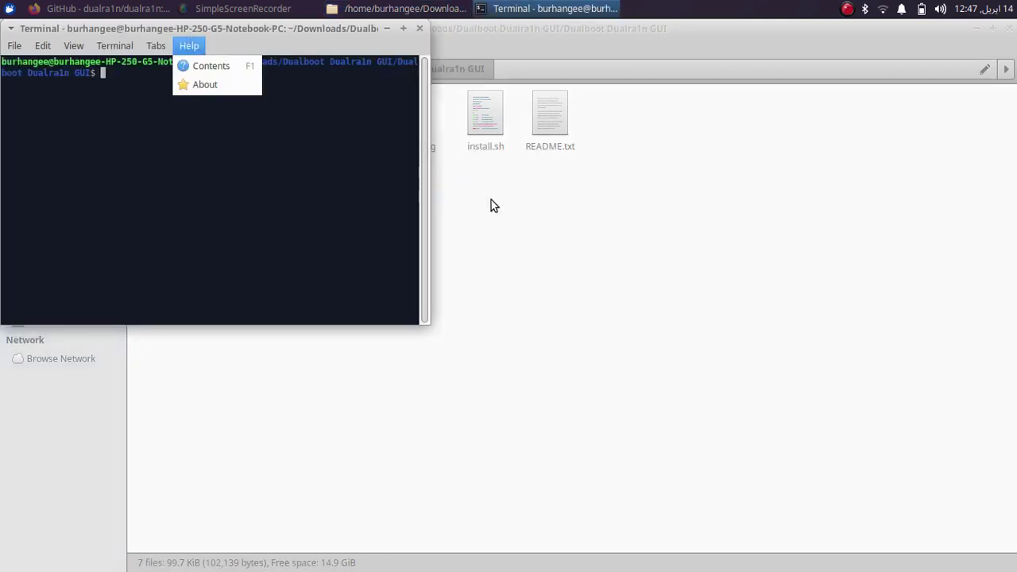
pyautogui.press('Escape')
pyautogui.moveTo(238, 28); pyautogui.dragTo(556, 214)
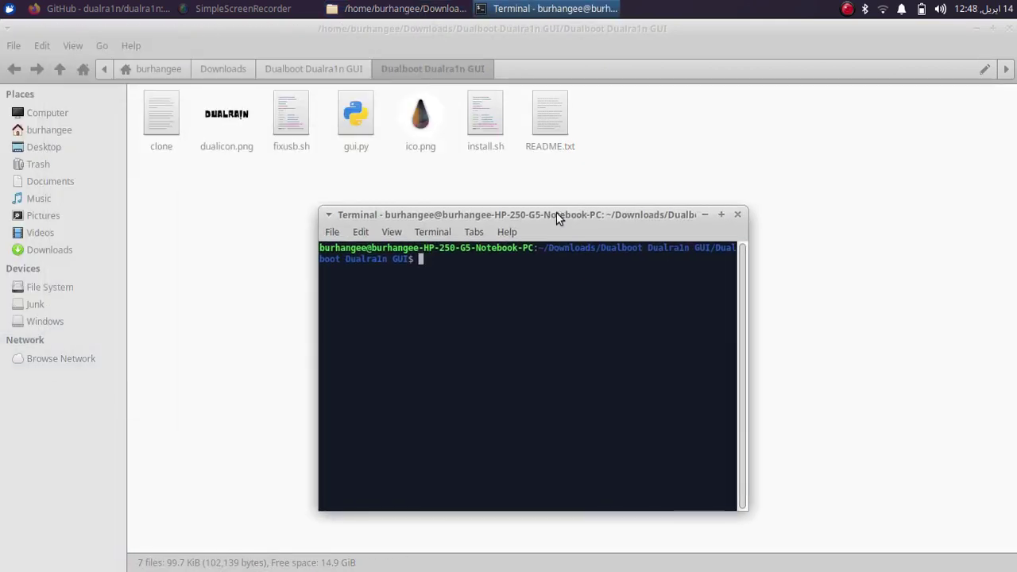
# Run "sudo bash install.sh" with the account password, continue past the repository prompt, and acknowledge the IPSW download warning.
pyautogui.write('sudo bash install.sh')
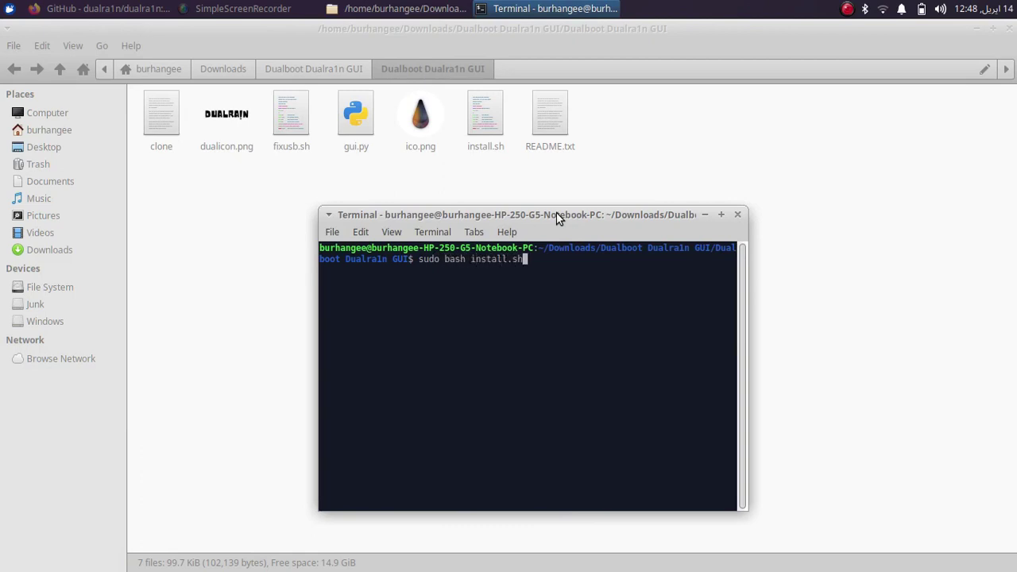
pyautogui.press('Return')
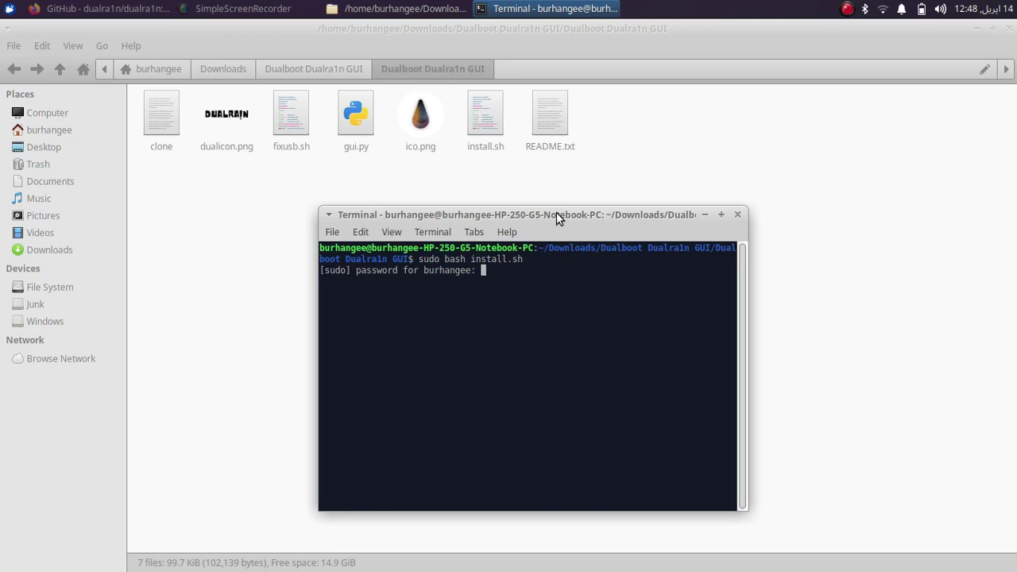
pyautogui.press('Return')
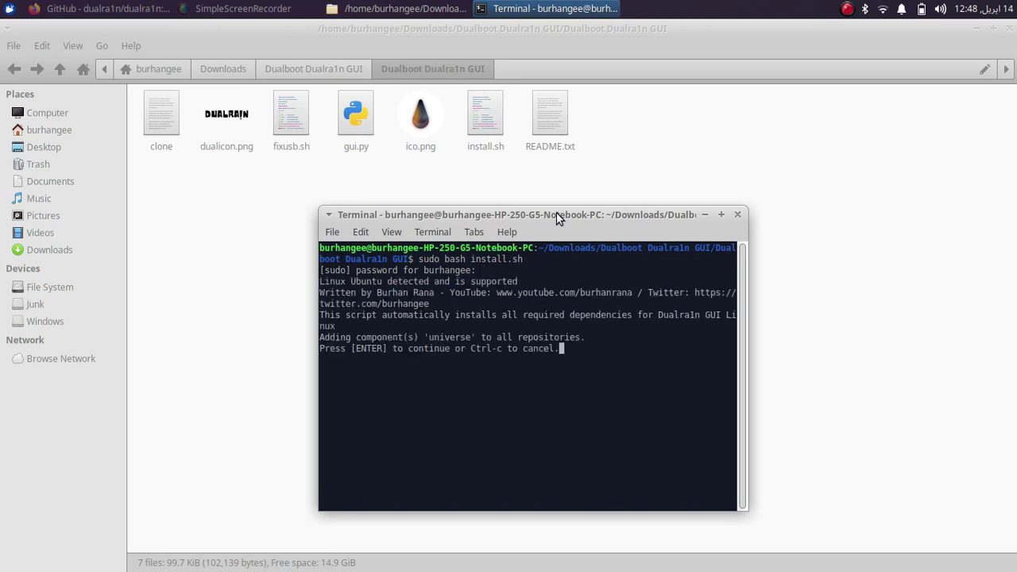
pyautogui.press('Return')
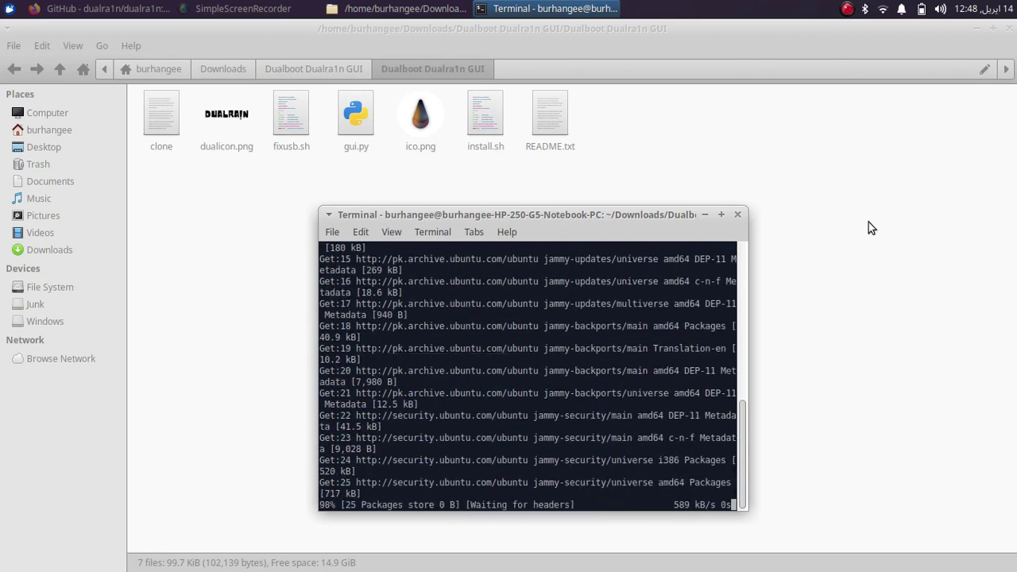
pyautogui.click(846, 9)
pyautogui.click(890, 29)
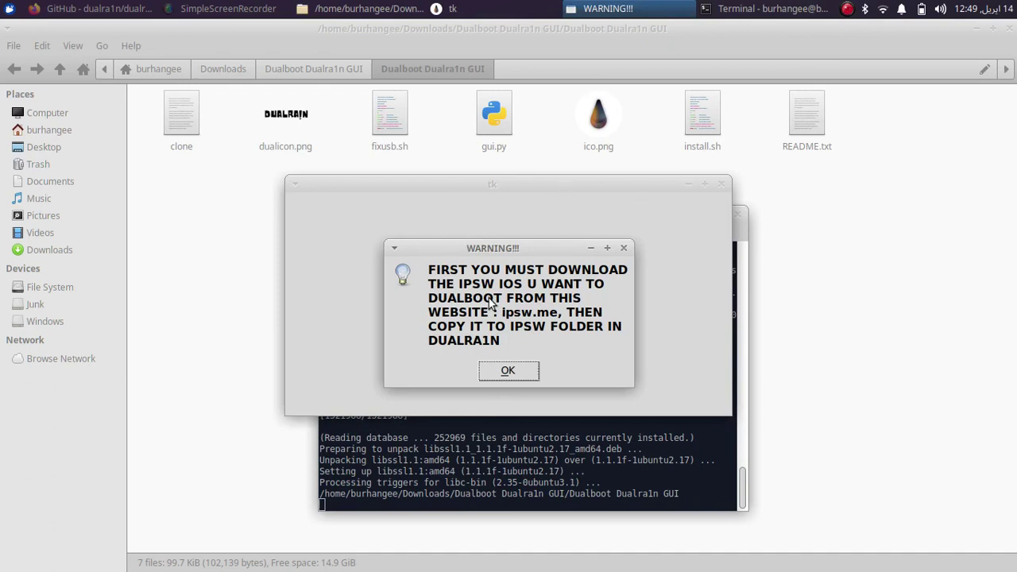
pyautogui.click(503, 370)
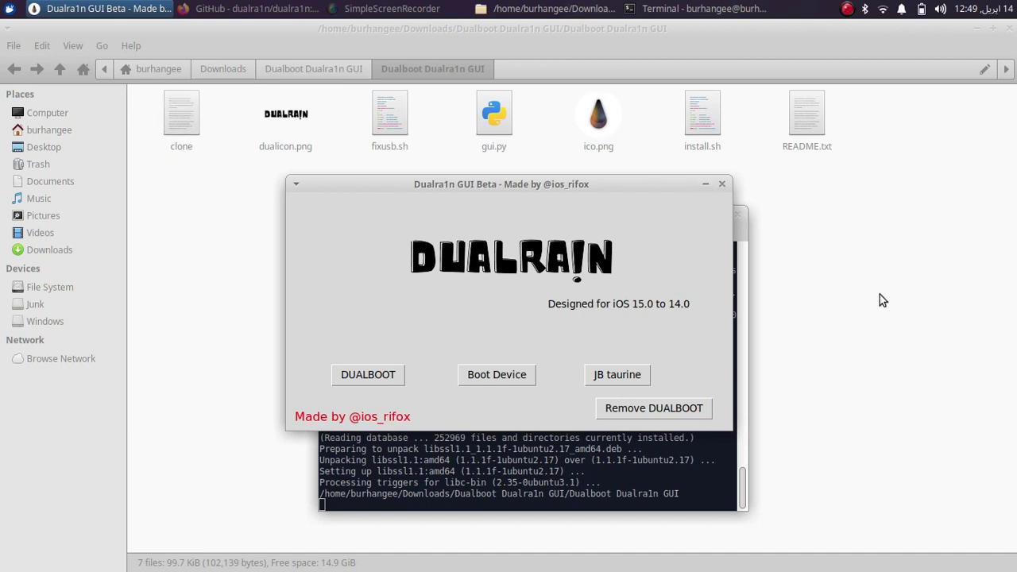
# Examine the "sudo python3 gui.py" command at the end of install.sh and close the script.
pyautogui.click(734, 250)
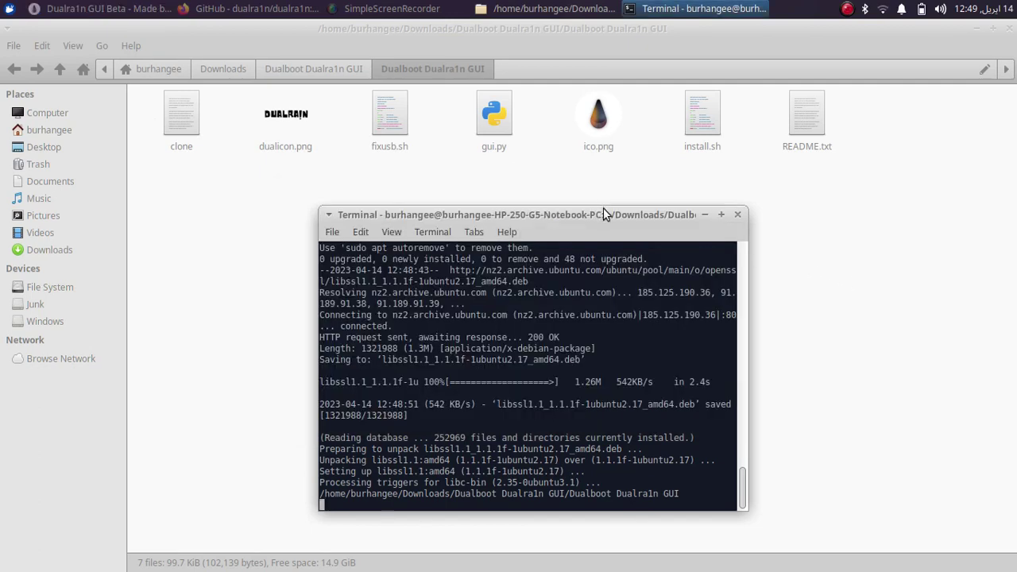
pyautogui.click(702, 214)
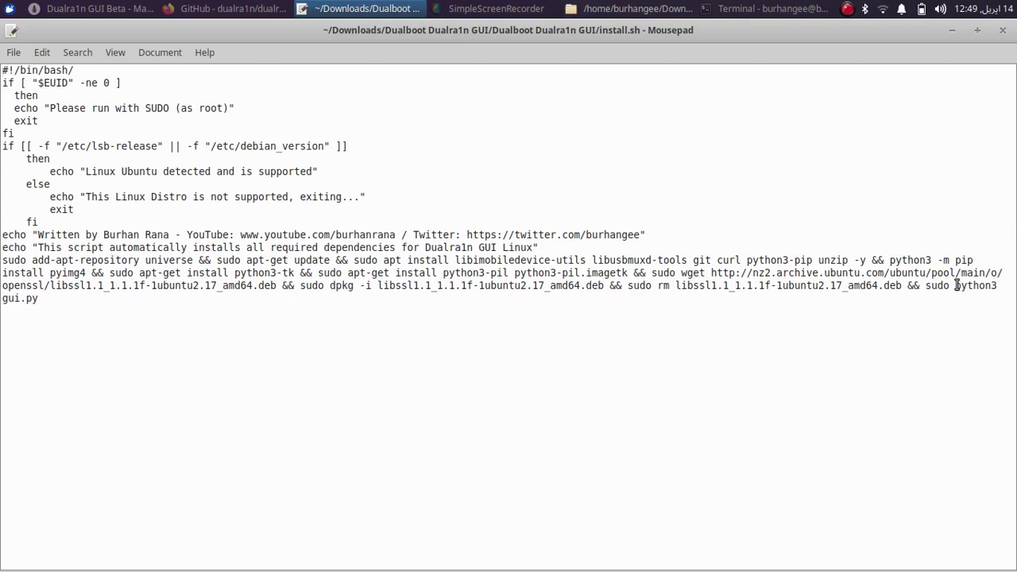
pyautogui.moveTo(926, 286); pyautogui.dragTo(29, 295)
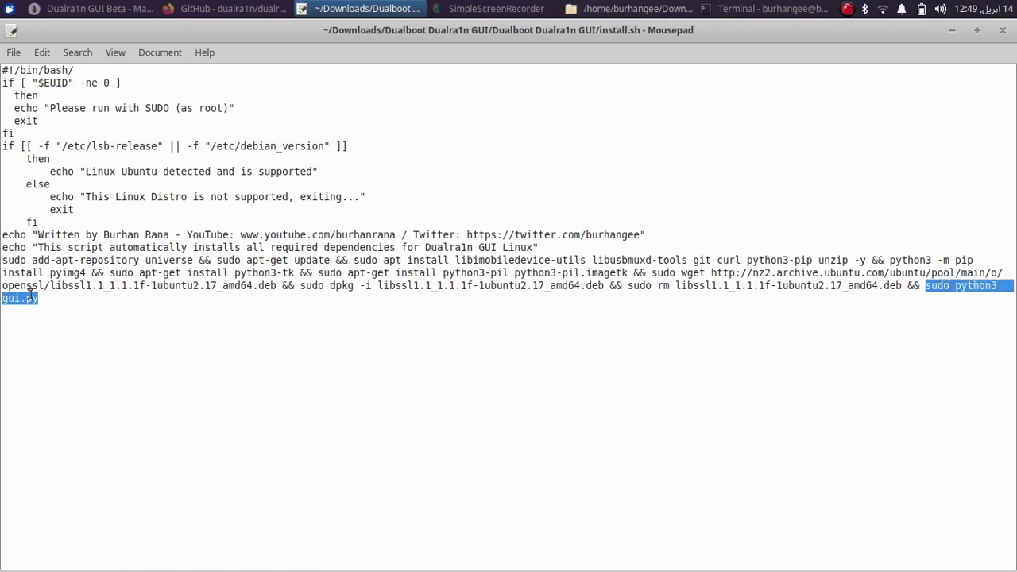
pyautogui.click(1003, 32)
# Launch the GUI from a new terminal with "sudo python3 gui.py" and the account password, then close that GUI and terminal.
pyautogui.rightClick(529, 227)
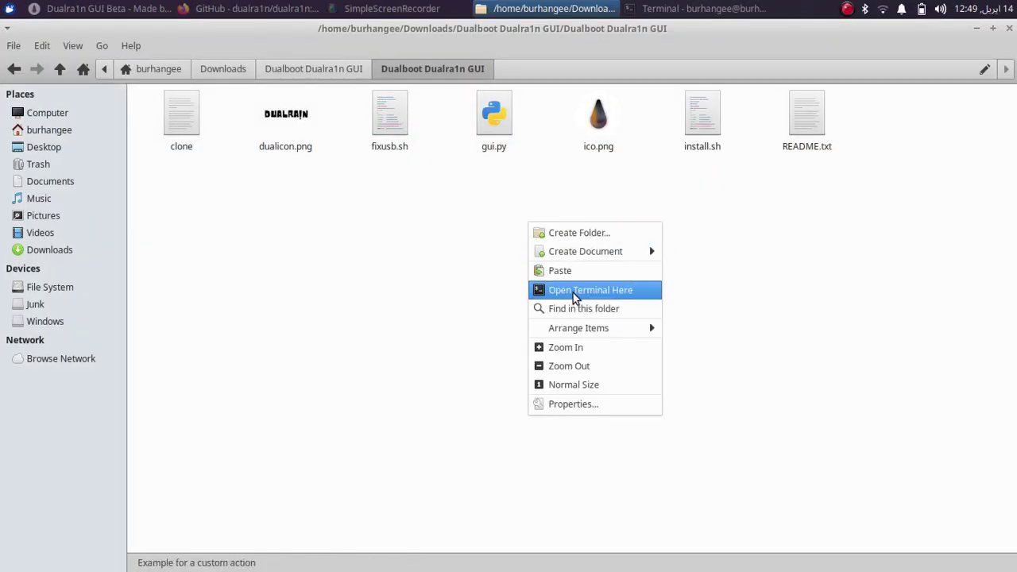
pyautogui.click(577, 295)
pyautogui.moveTo(199, 45); pyautogui.dragTo(550, 243)
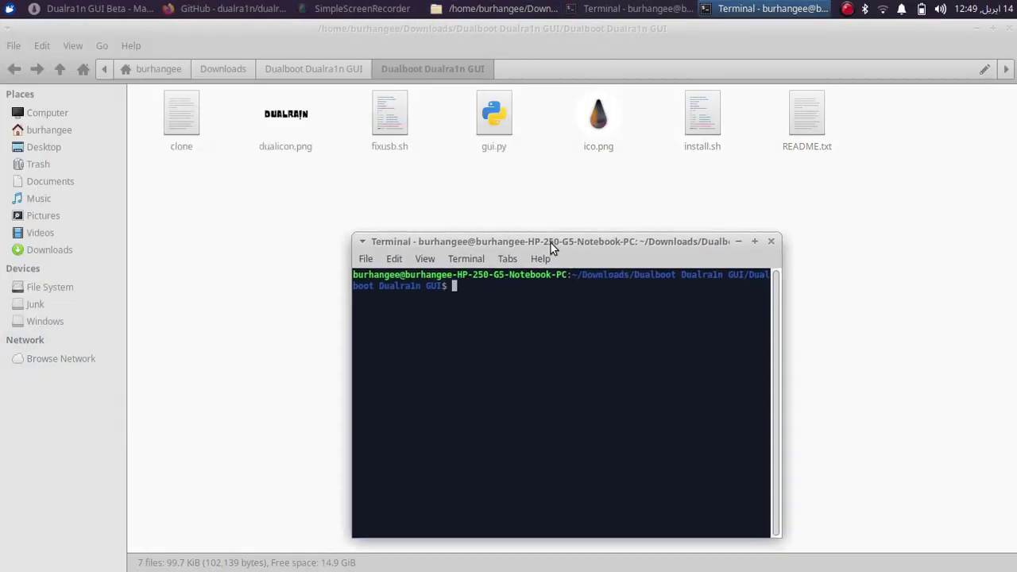
pyautogui.write('sudo python3 gui.')
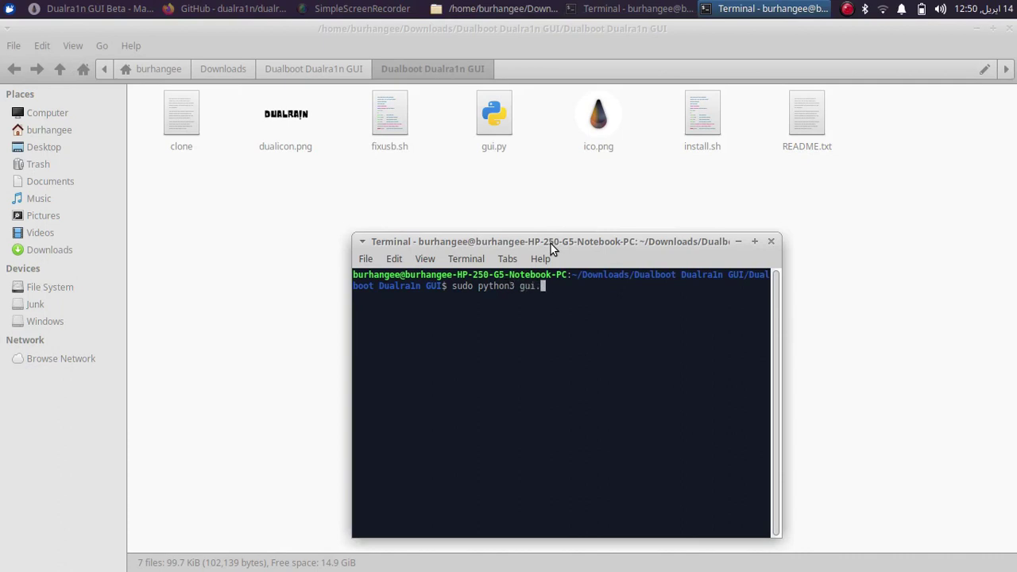
pyautogui.write('py')
pyautogui.press('Return')
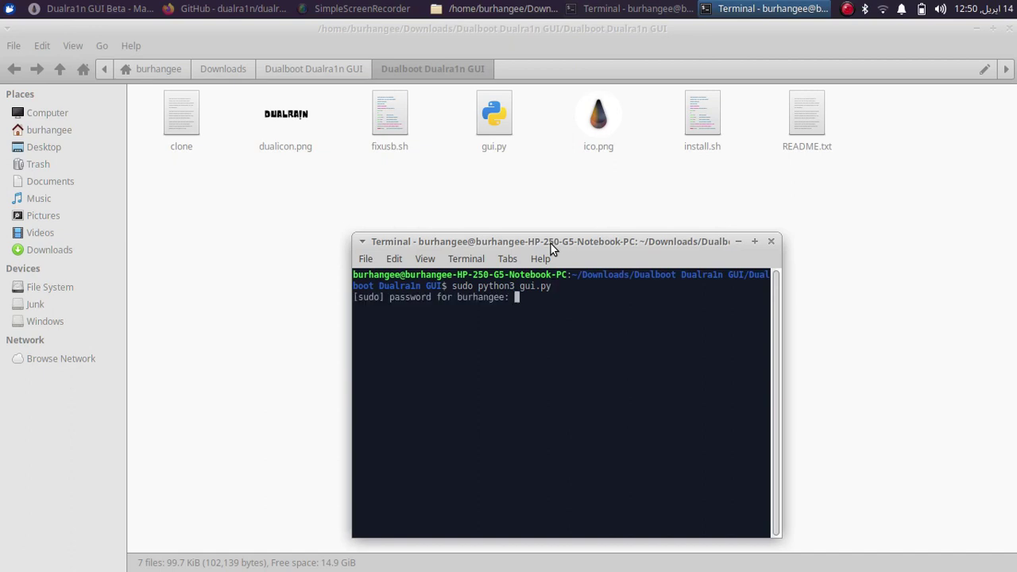
pyautogui.press('Return')
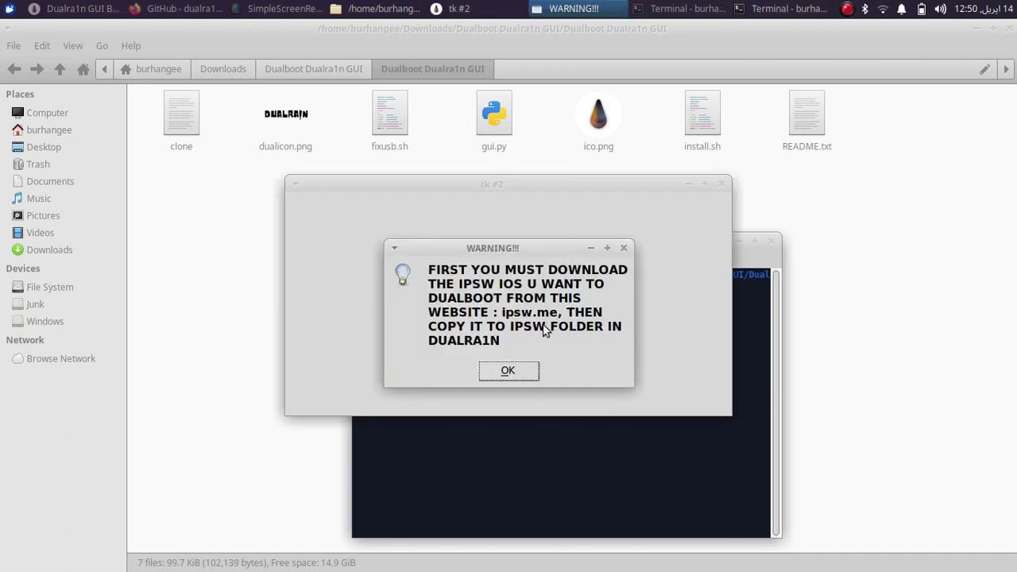
pyautogui.click(516, 372)
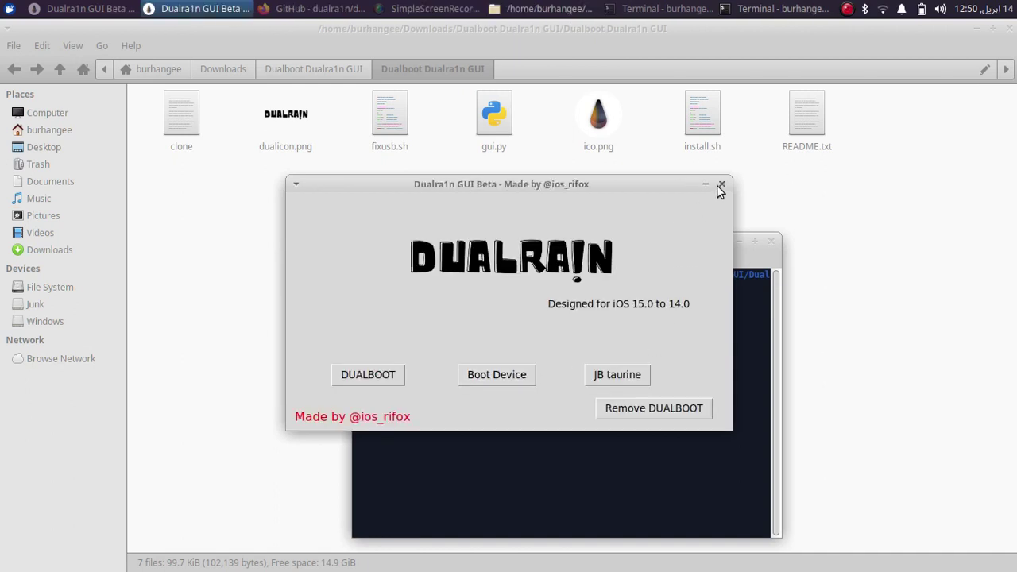
pyautogui.click(720, 185)
pyautogui.click(771, 241)
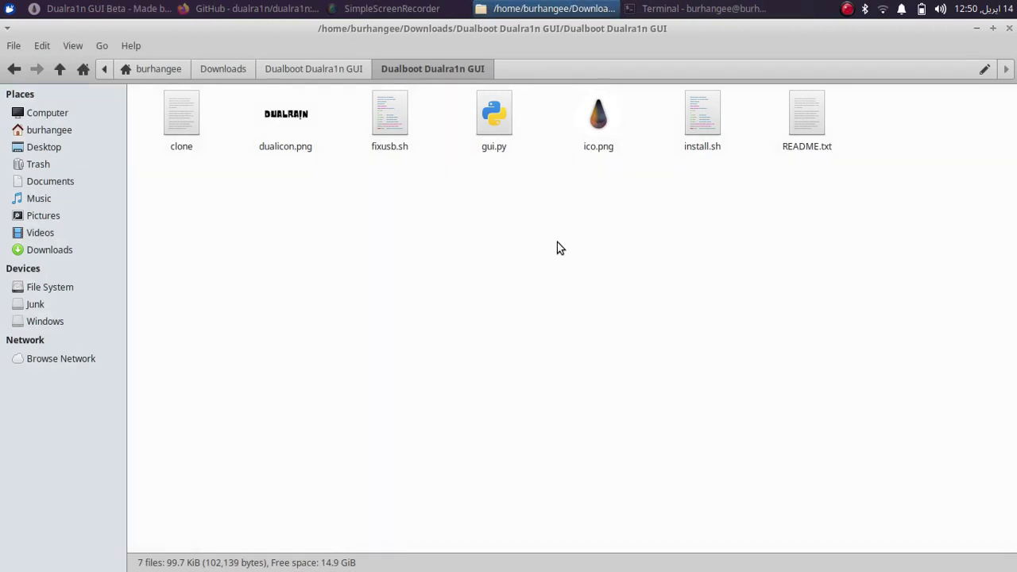
# Copy the iOS 14 dualboot git clone command from the clone text file and close the file.
pyautogui.doubleClick(182, 123)
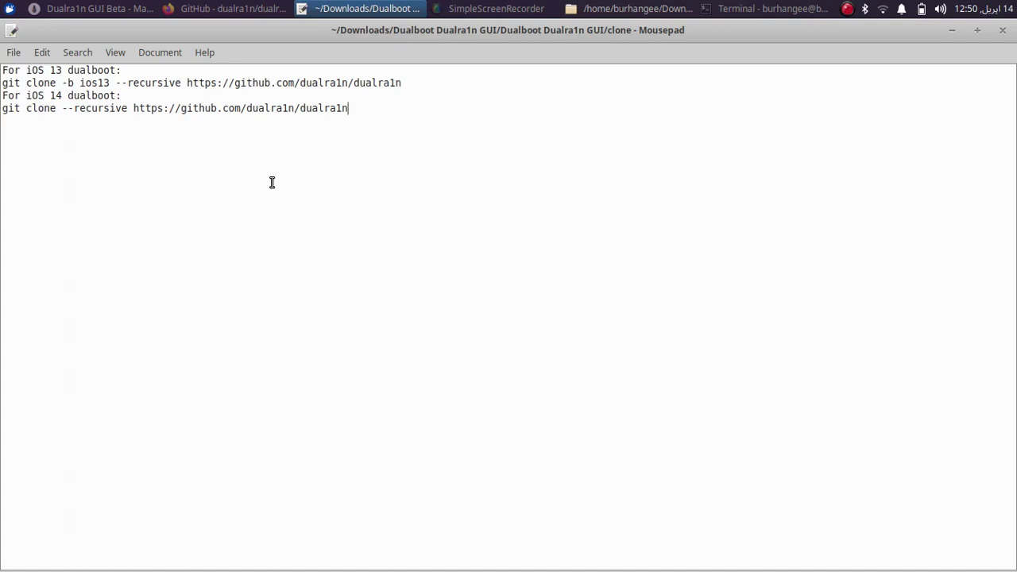
pyautogui.tripleClick(195, 108)
pyautogui.rightClick(172, 108)
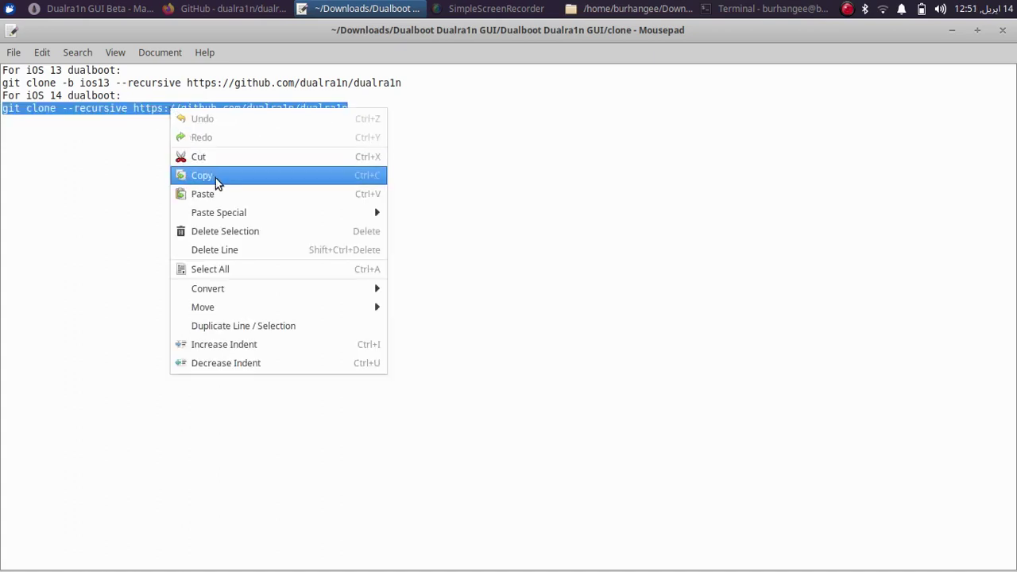
pyautogui.click(215, 176)
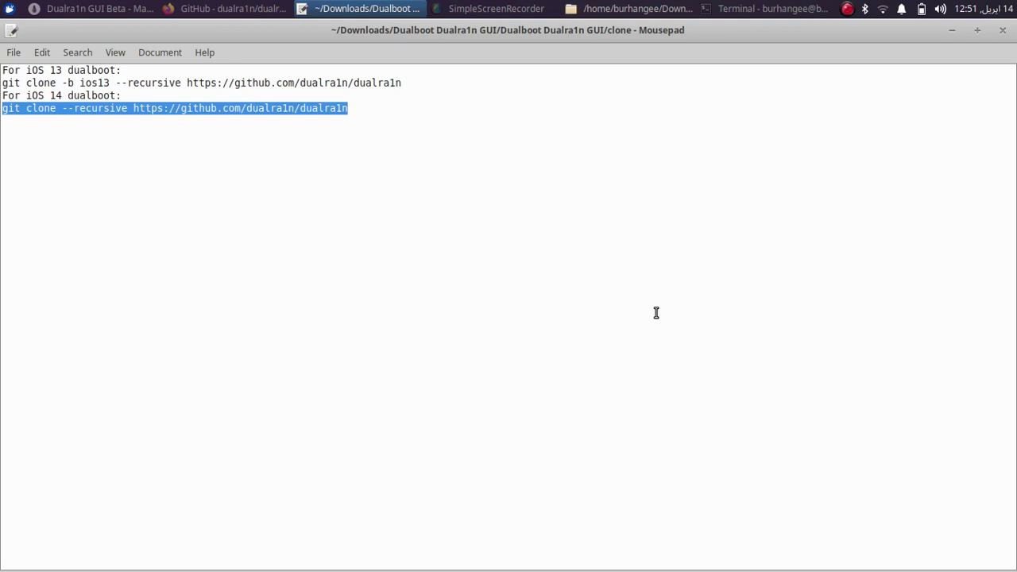
pyautogui.click(1001, 30)
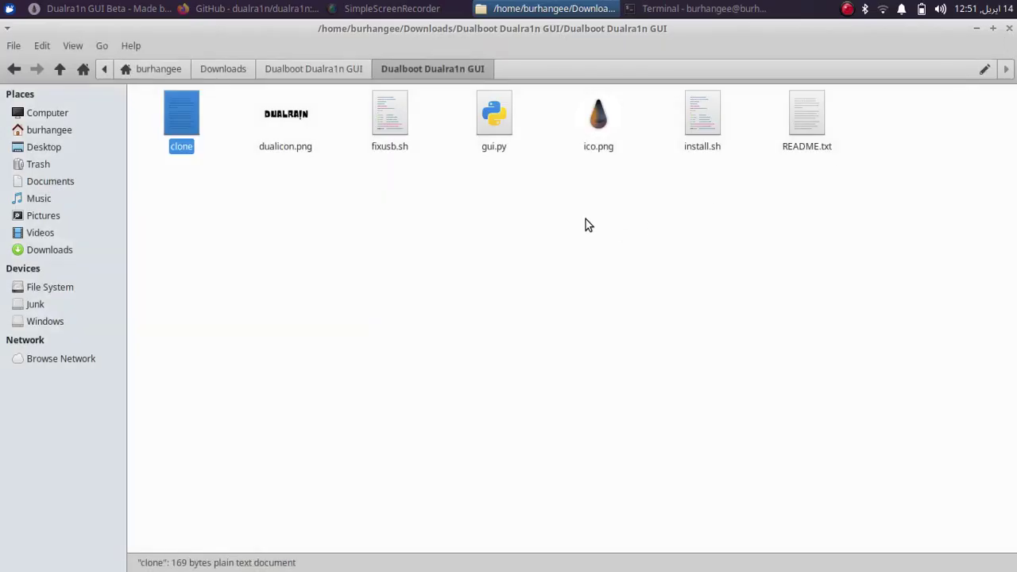
# Check the list of available branches of the dualra1n repository on GitHub and return to the file manager.
pyautogui.click(847, 9)
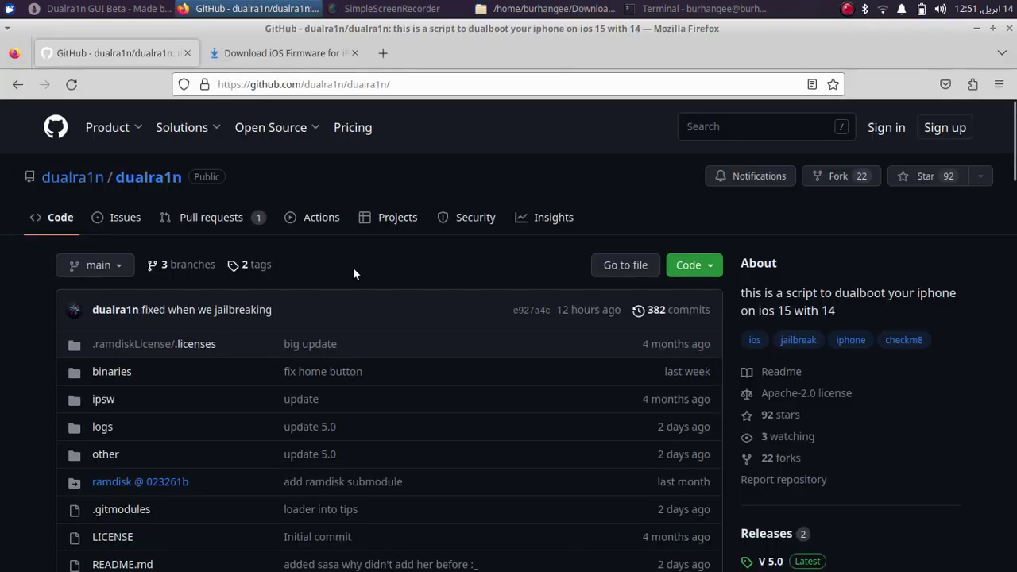
pyautogui.click(118, 267)
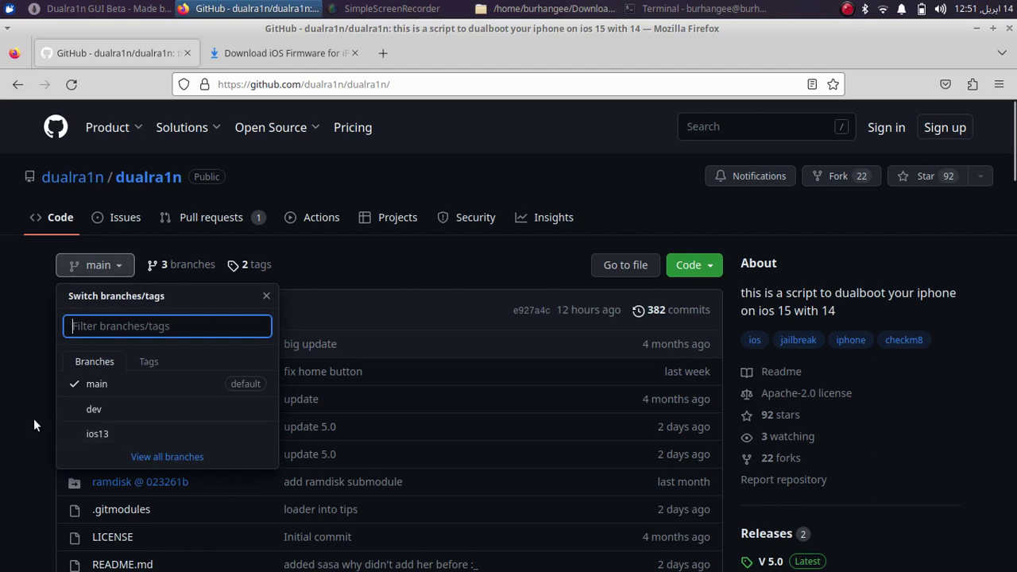
pyautogui.click(19, 398)
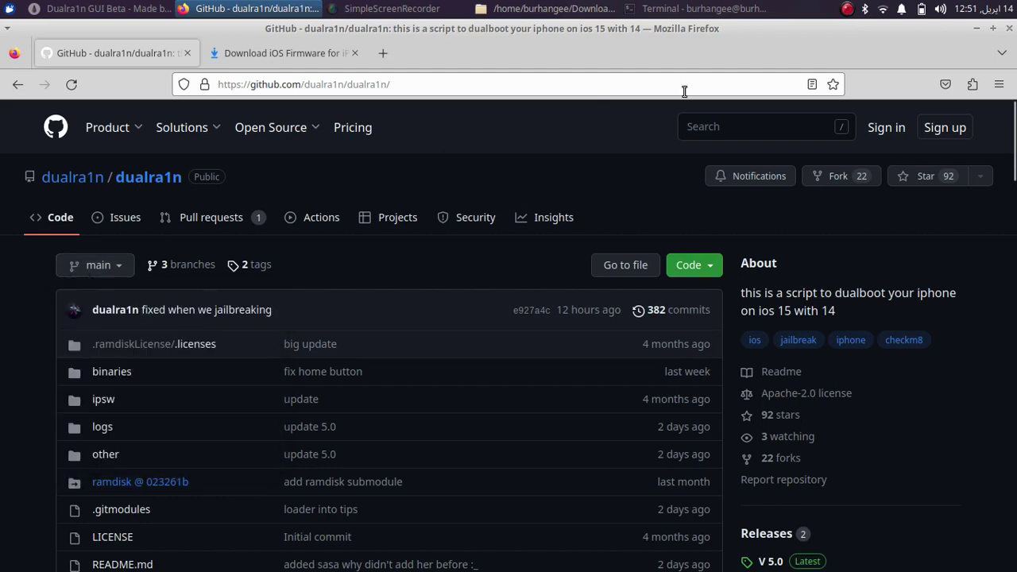
pyautogui.click(973, 29)
pyautogui.rightClick(445, 229)
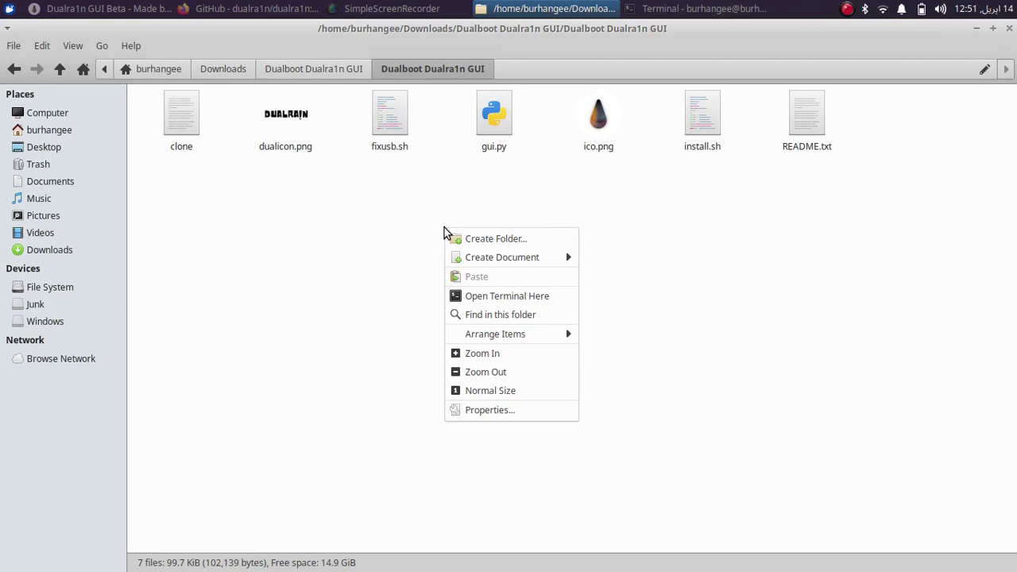
pyautogui.click(502, 304)
pyautogui.moveTo(186, 19); pyautogui.dragTo(477, 205)
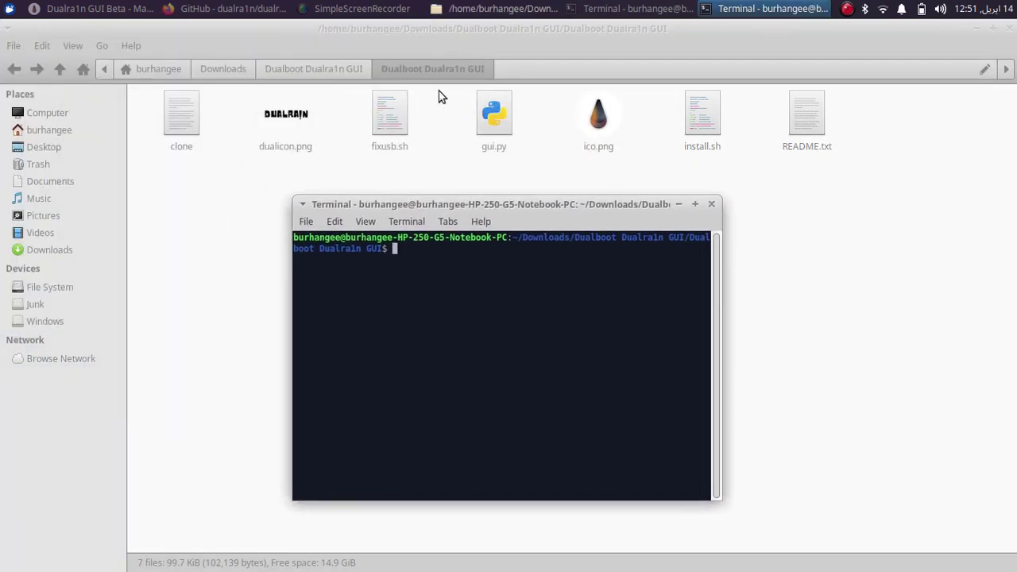
pyautogui.rightClick(415, 254)
pyautogui.click(461, 341)
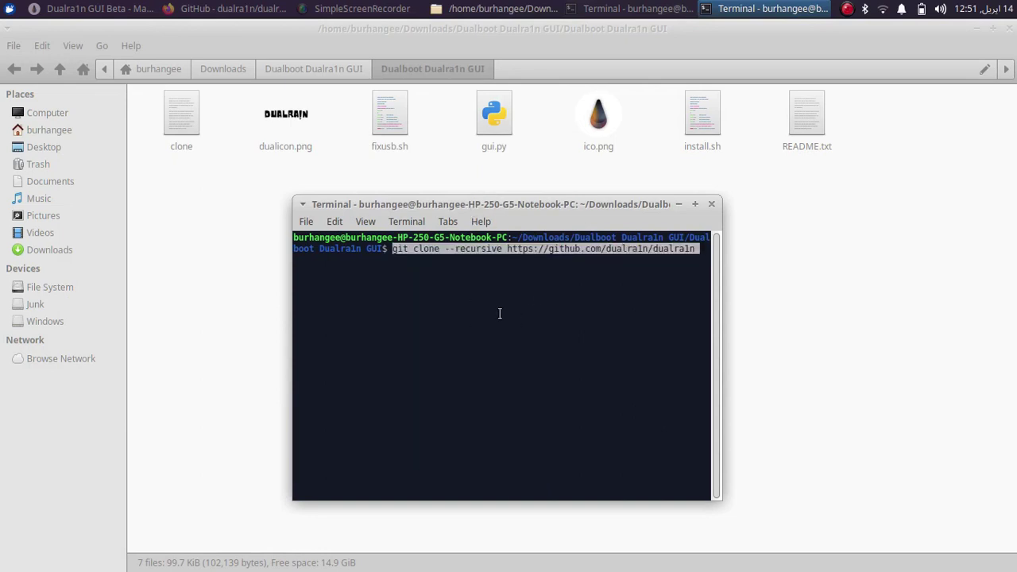
pyautogui.press('Return')
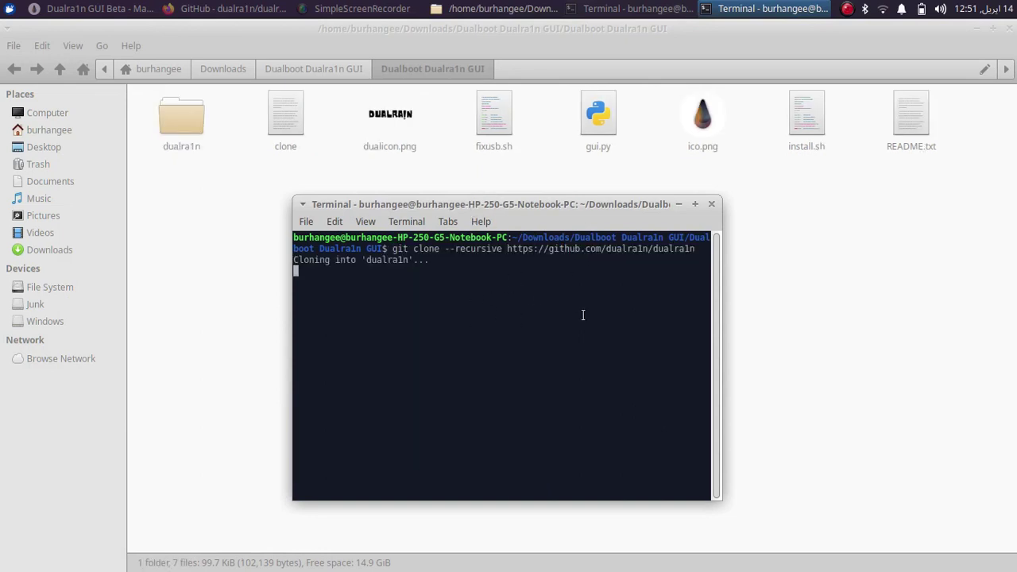
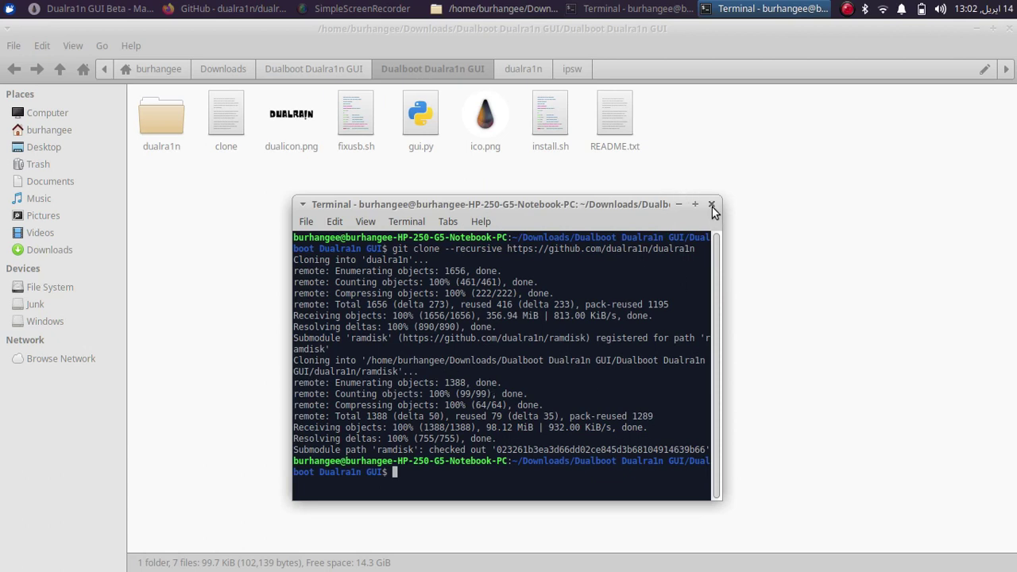
pyautogui.click(711, 205)
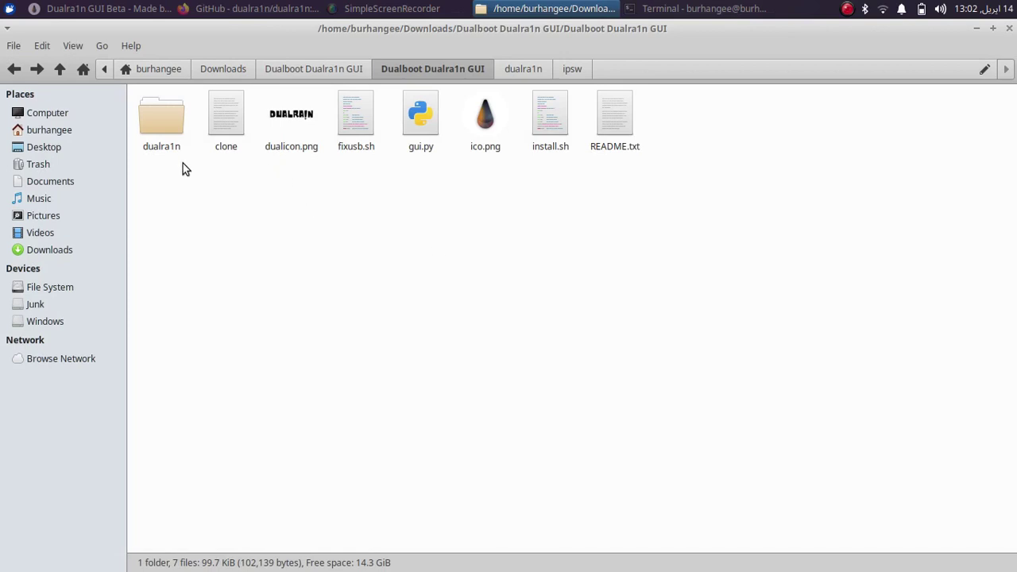
pyautogui.doubleClick(163, 127)
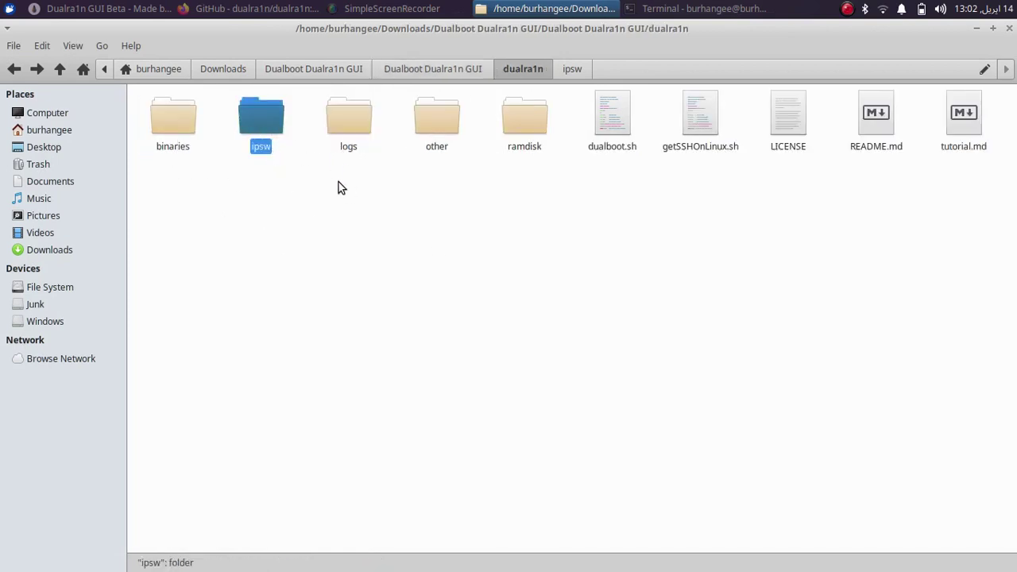
pyautogui.doubleClick(262, 125)
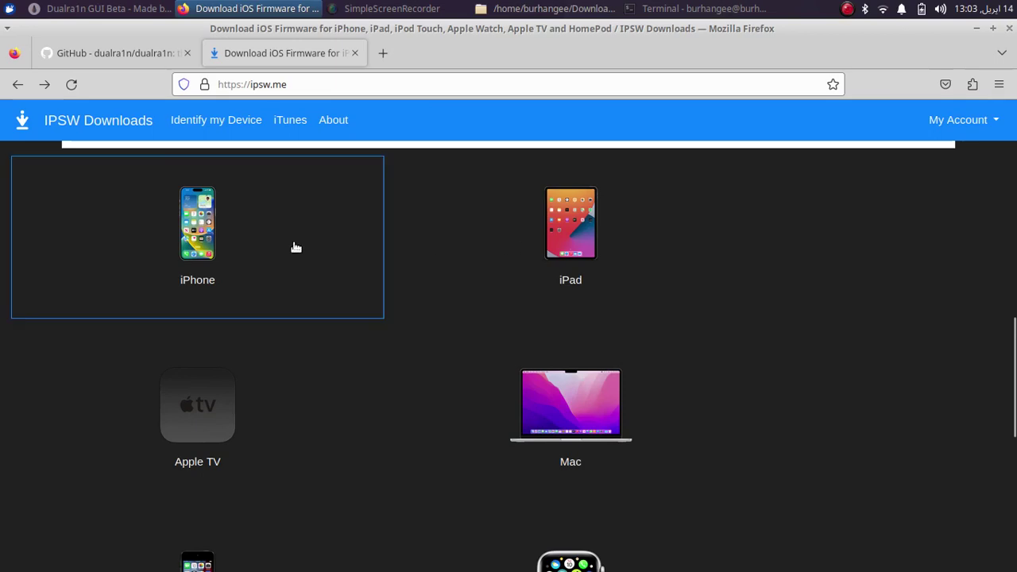
# Open the iPhone 7 (GSM) firmware list on ipsw.me.
pyautogui.click(183, 245)
pyautogui.scroll(-3, 1015, 197)
pyautogui.moveTo(1014, 197); pyautogui.dragTo(1014, 359)
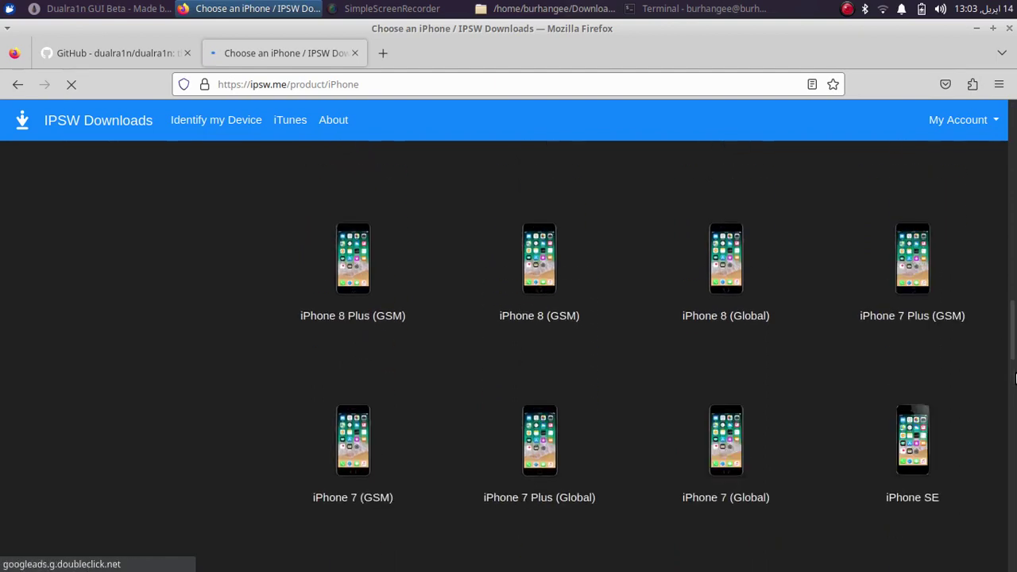
pyautogui.scroll(-2, 357, 372)
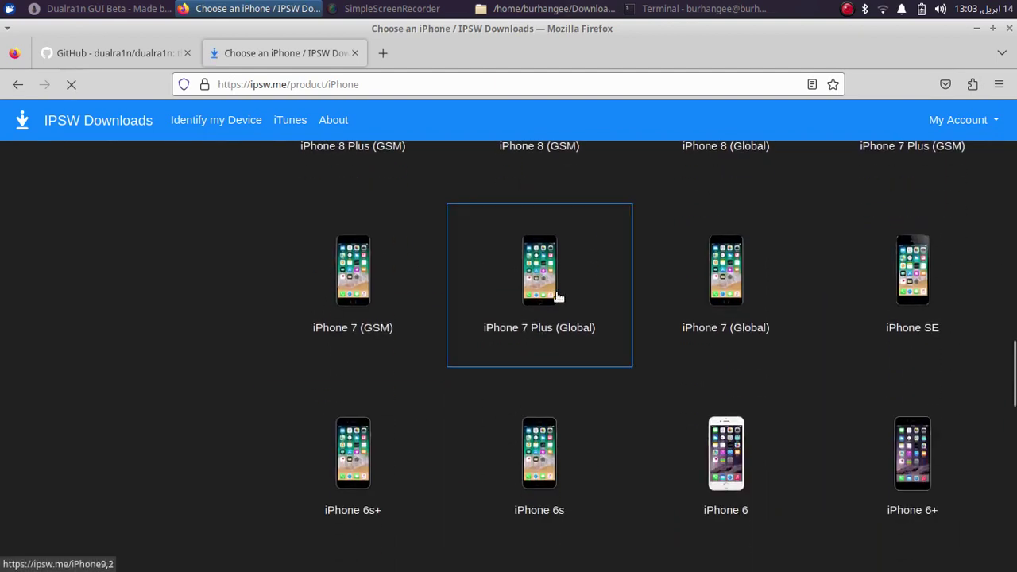
pyautogui.click(353, 288)
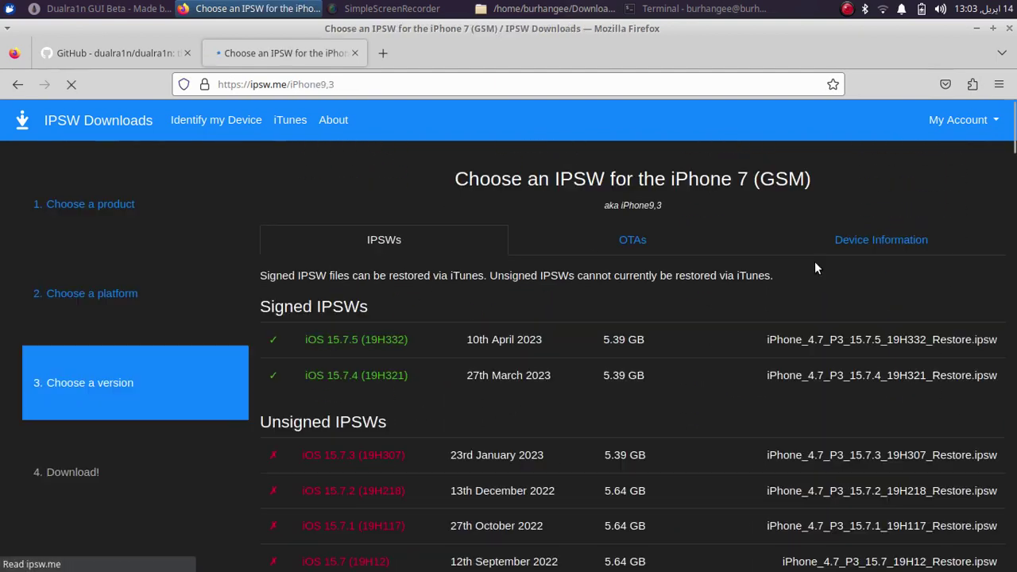
# Open the iOS 14.8 (18H17) download page for the iPhone 7 (GSM) and check its file details.
pyautogui.moveTo(1014, 127); pyautogui.dragTo(1013, 283)
pyautogui.scroll(10, 724, 305)
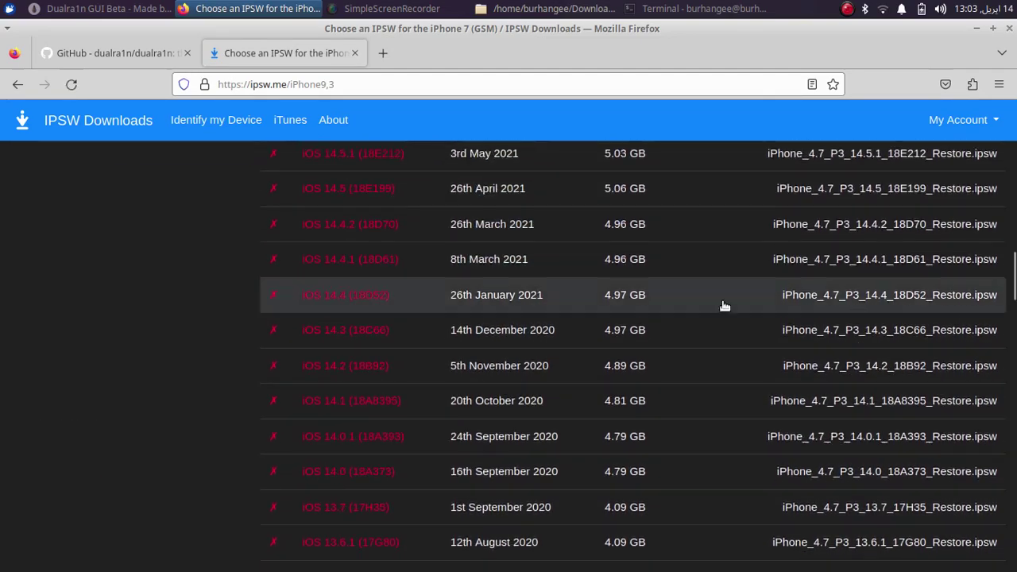
pyautogui.scroll(-1, 516, 358)
pyautogui.scroll(-3, 484, 421)
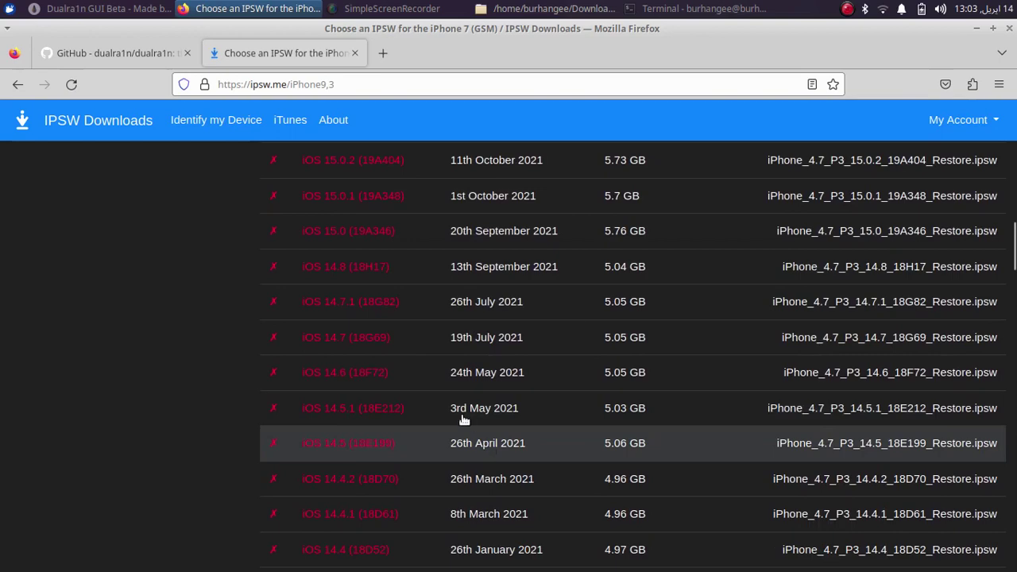
pyautogui.click(357, 270)
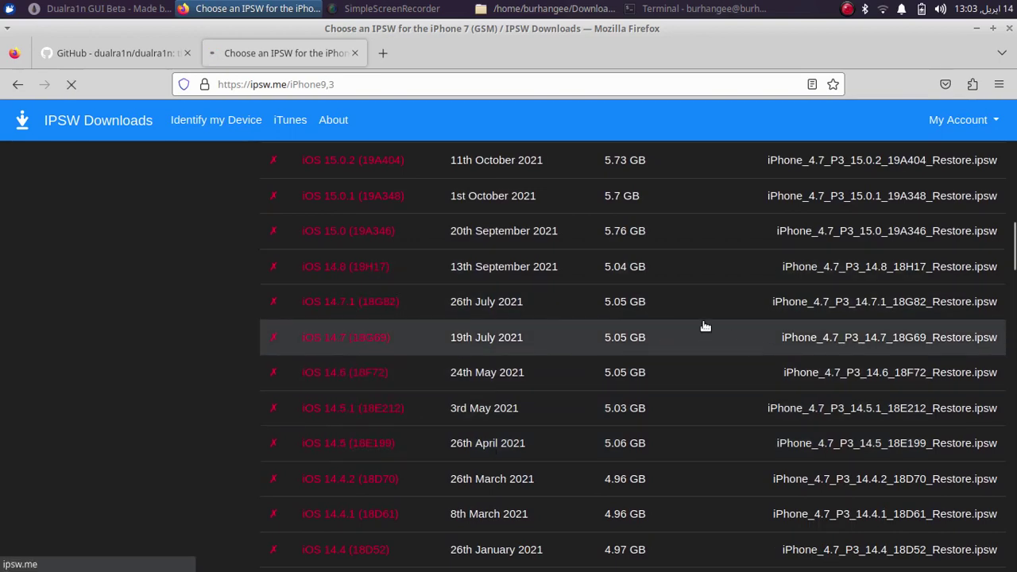
pyautogui.scroll(-5, 1015, 373)
pyautogui.scroll(-3, 1014, 374)
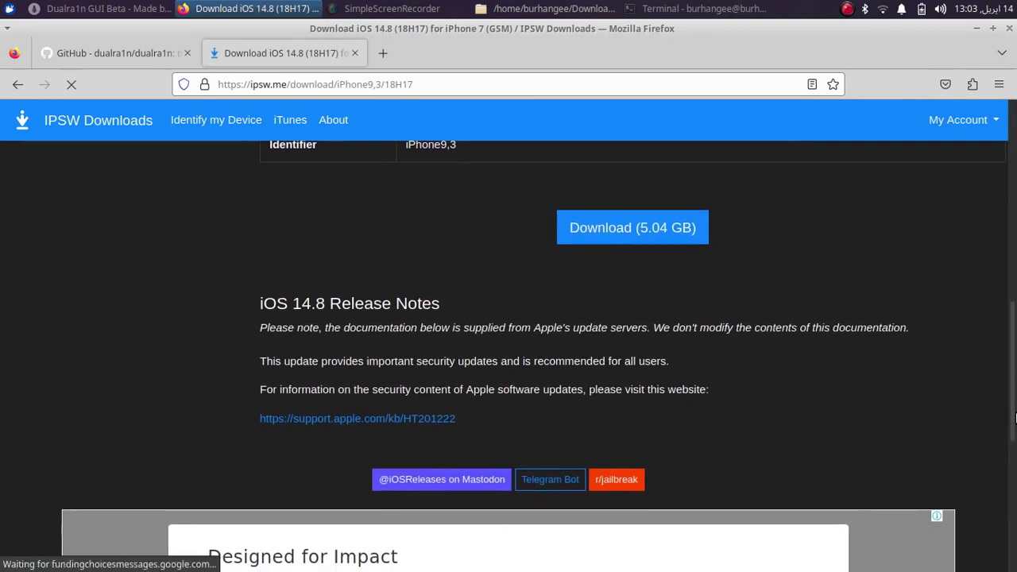
pyautogui.scroll(2, 649, 246)
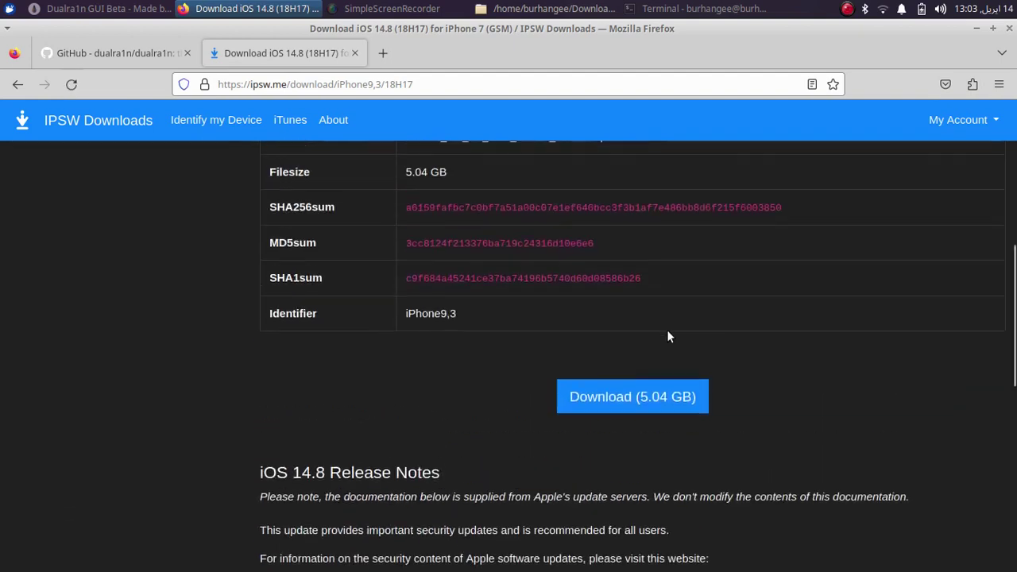
pyautogui.scroll(1, 633, 403)
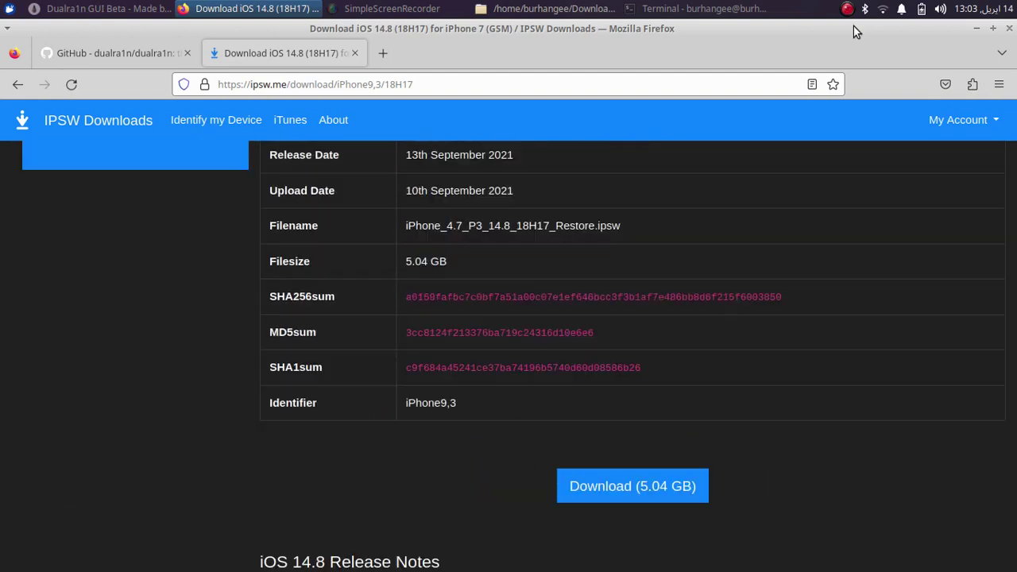
# Examine the iPhone model number instructions and the model number field on the Identify my Device page.
pyautogui.click(220, 120)
pyautogui.scroll(-4, 505, 335)
pyautogui.scroll(2, 505, 329)
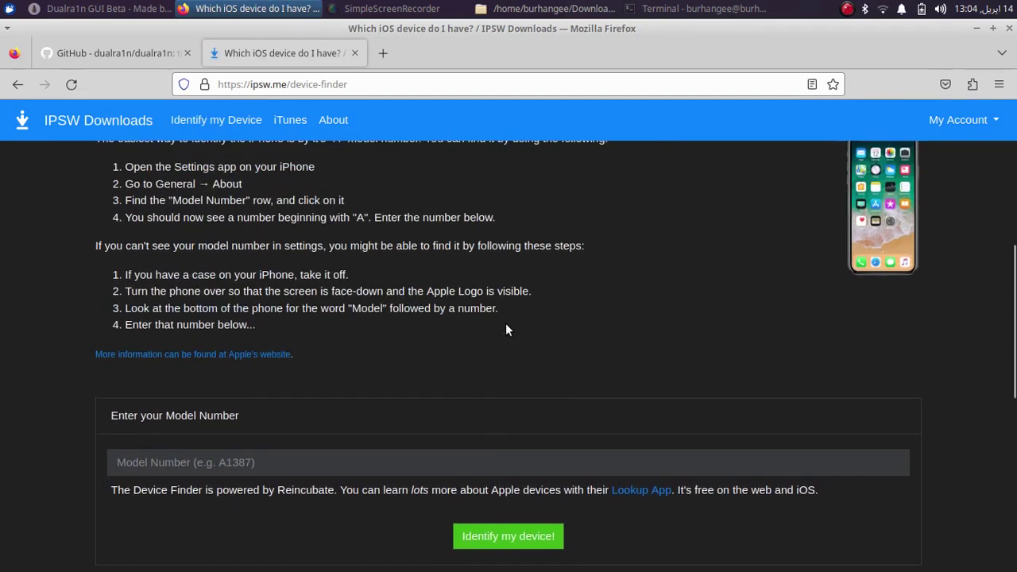
pyautogui.scroll(2, 826, 300)
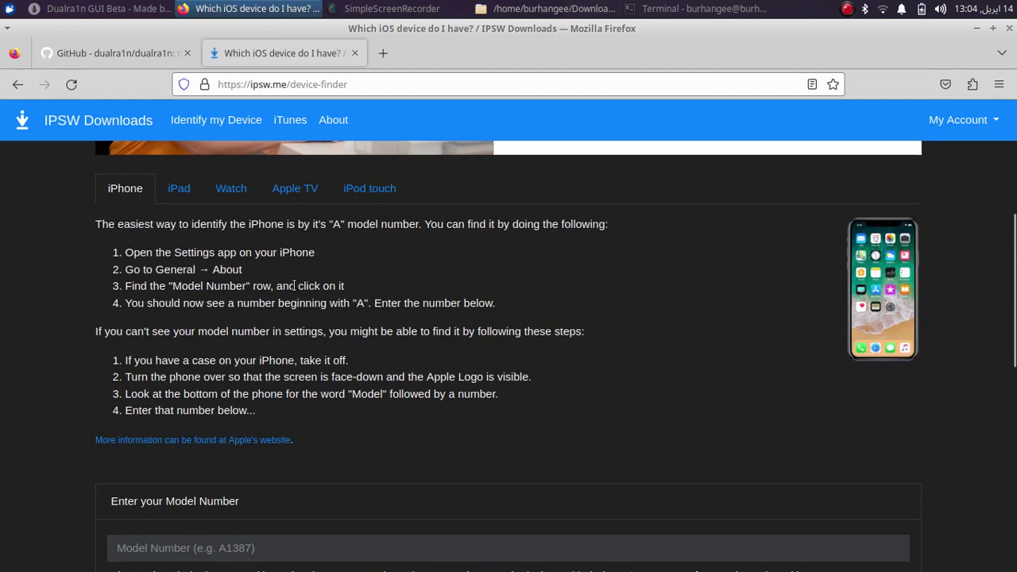
pyautogui.scroll(-2, 350, 278)
pyautogui.scroll(-1, 350, 270)
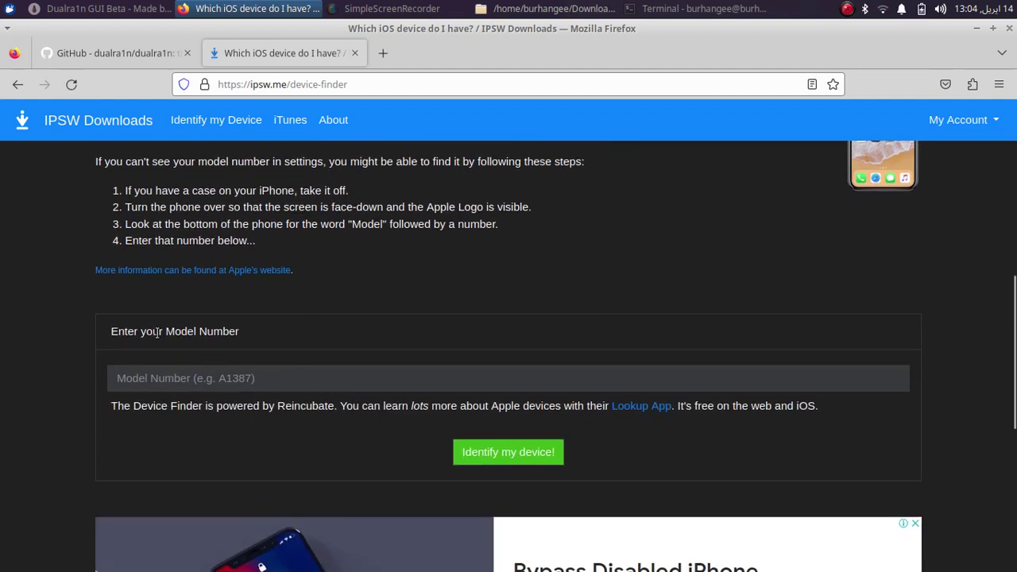
pyautogui.click(184, 379)
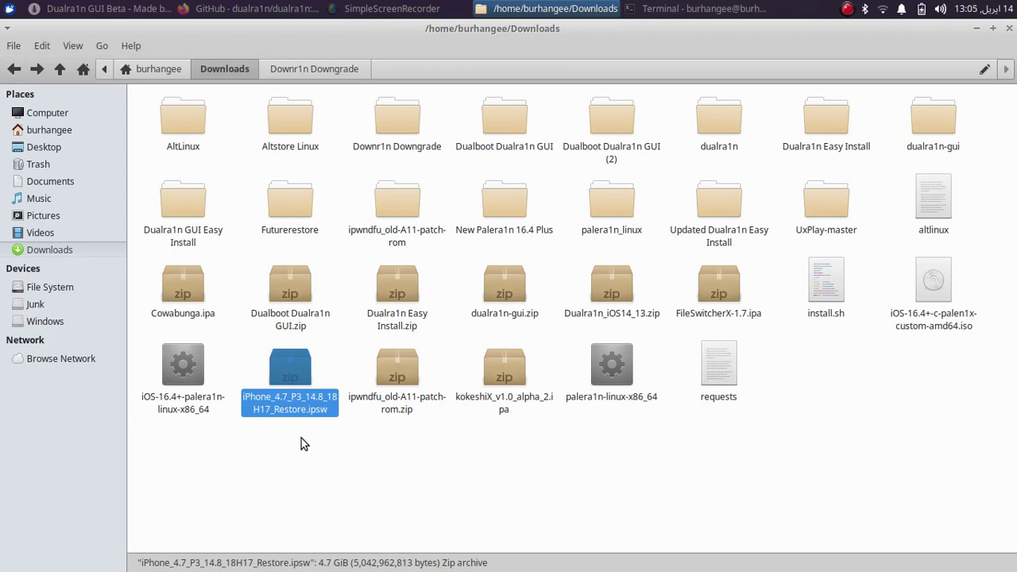
# Move iPhone_4.7_P3_14.8_18H17_Restore.ipsw from Downloads into the ipsw folder of the cloned dualra1n repository inside Dualboot Dualra1n GUI.
pyautogui.rightClick(289, 379)
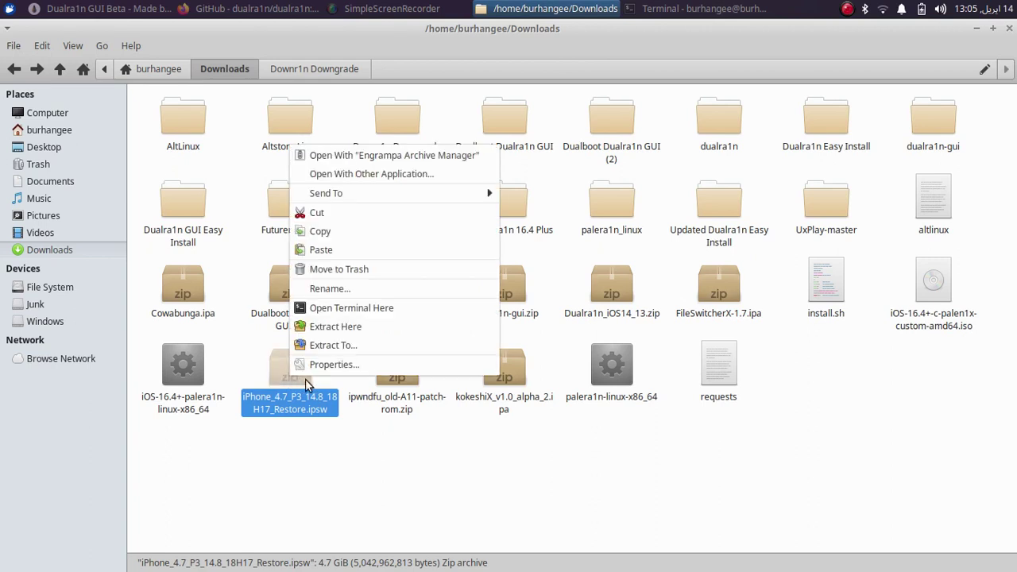
pyautogui.click(334, 219)
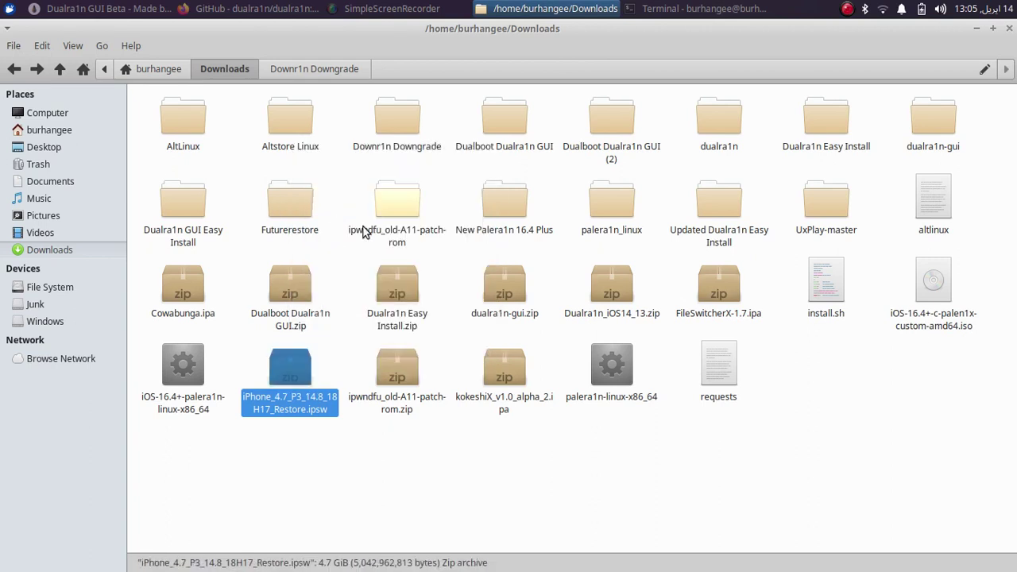
pyautogui.doubleClick(508, 124)
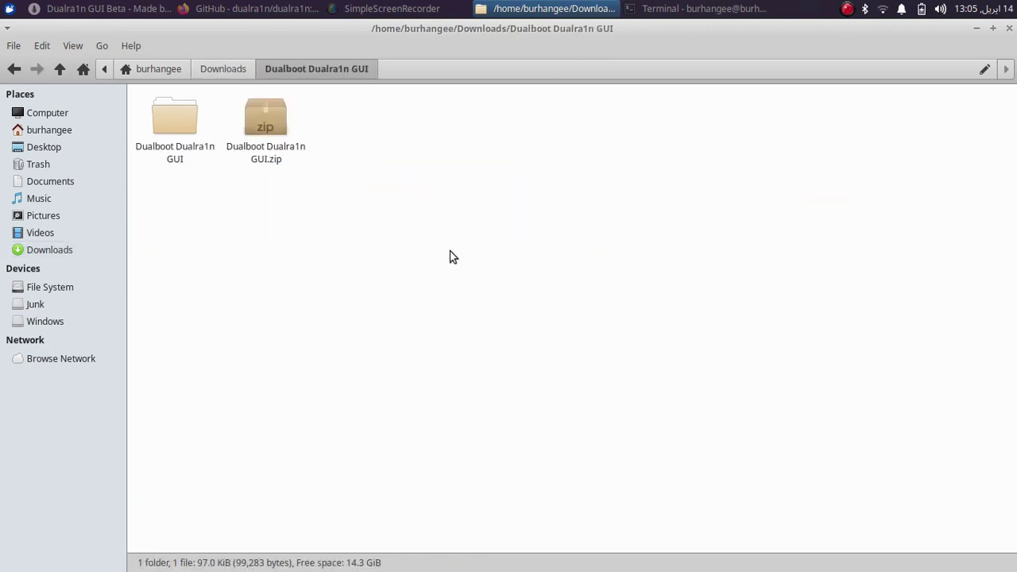
pyautogui.doubleClick(178, 129)
pyautogui.click(164, 123)
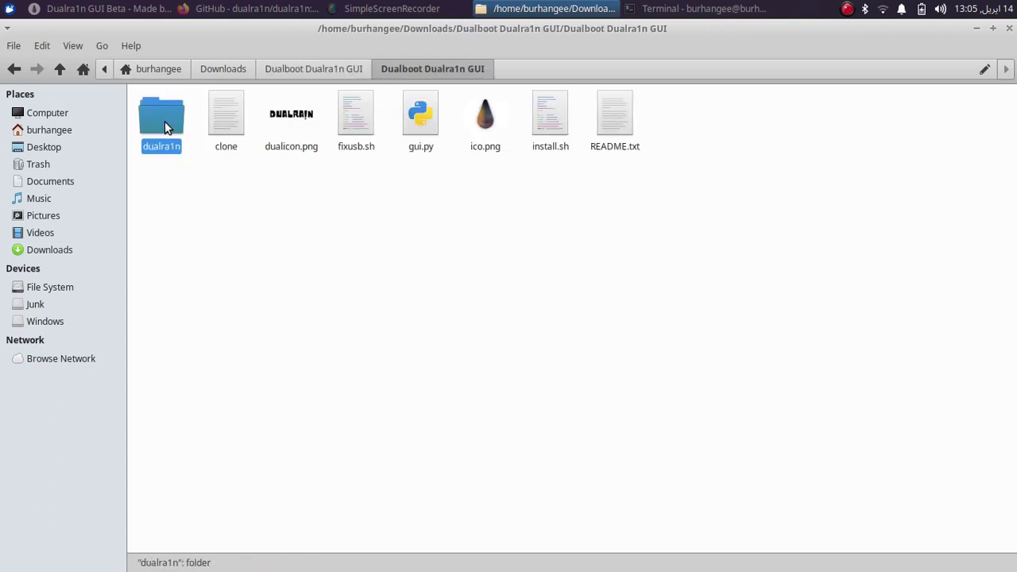
pyautogui.doubleClick(164, 128)
pyautogui.doubleClick(263, 125)
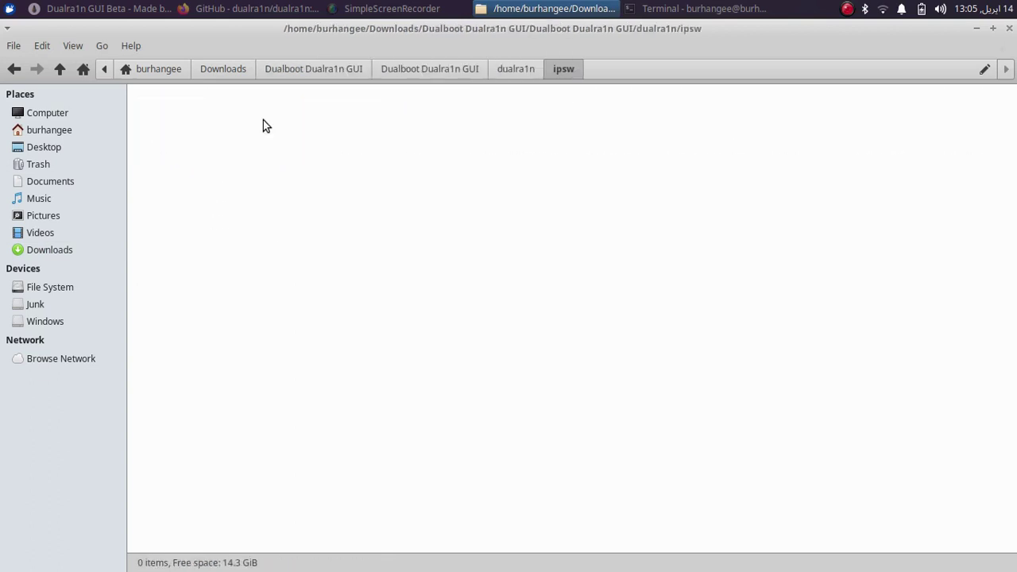
pyautogui.rightClick(590, 208)
pyautogui.click(619, 260)
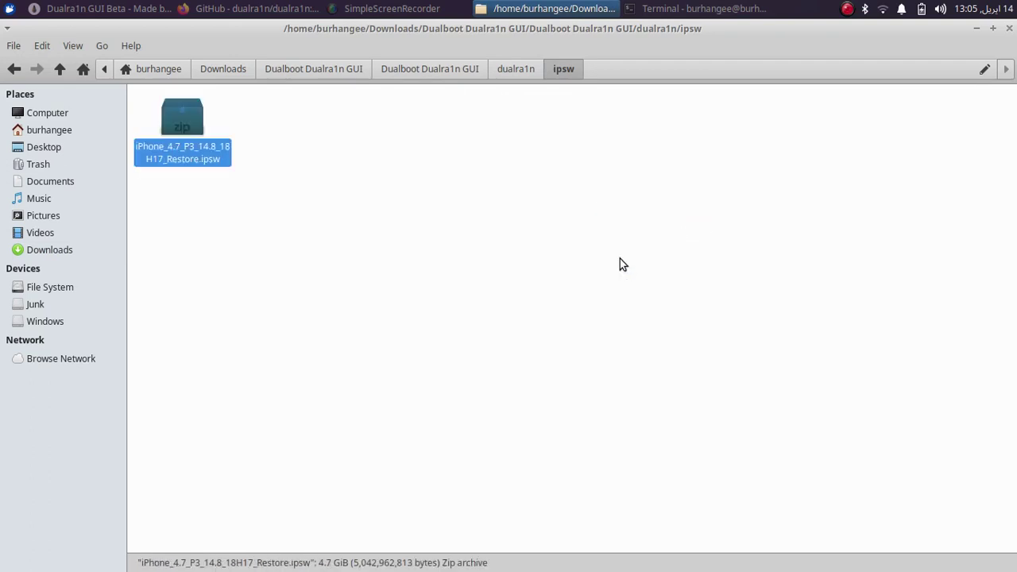
pyautogui.click(358, 148)
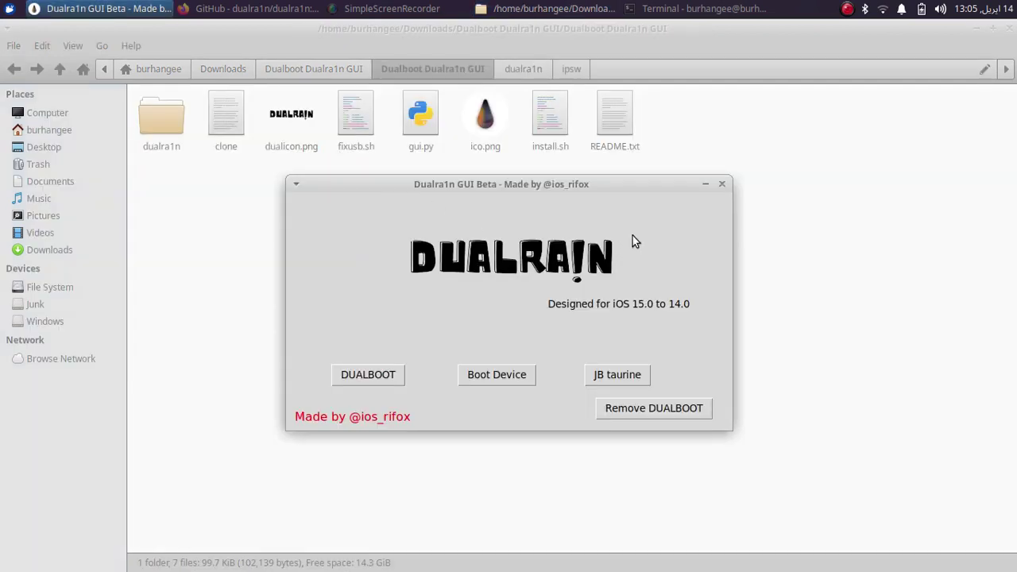
# Try to dualboot iOS 14.8 with the Dualra1n GUI, confirming the prompt and checking the output in the terminal.
pyautogui.click(364, 377)
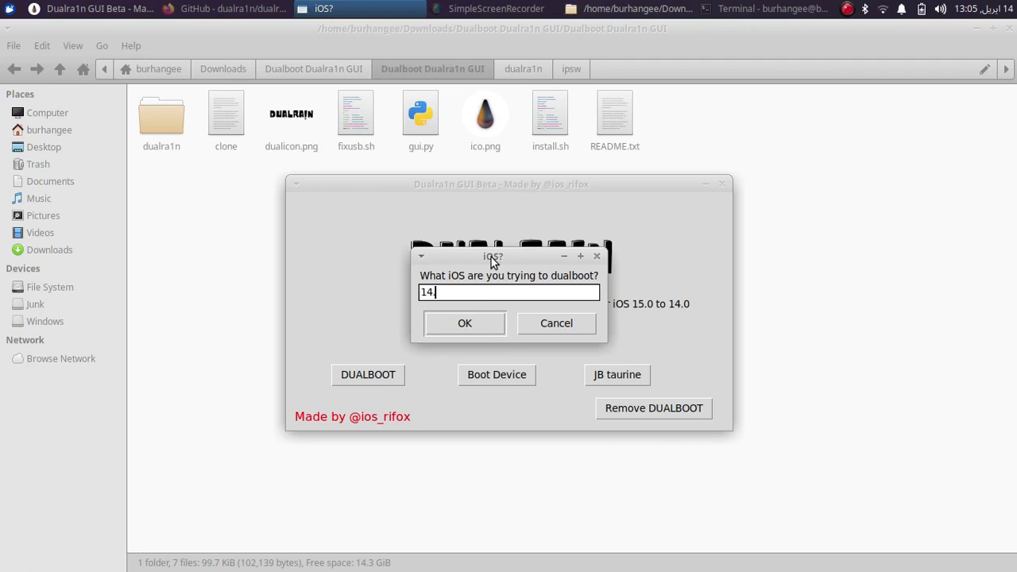
pyautogui.write('14.8')
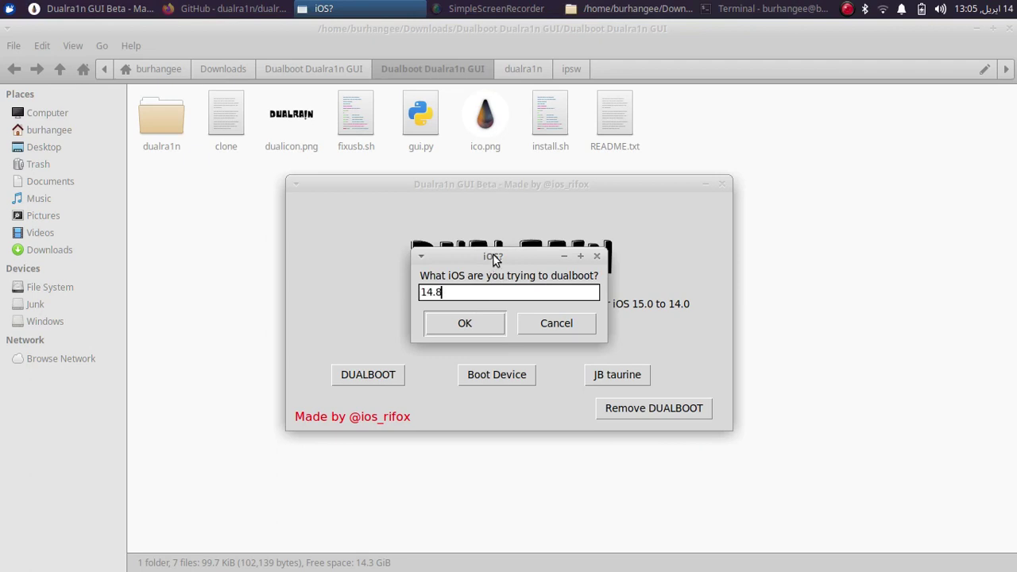
pyautogui.click(466, 328)
pyautogui.click(511, 364)
pyautogui.moveTo(535, 220); pyautogui.dragTo(238, 145)
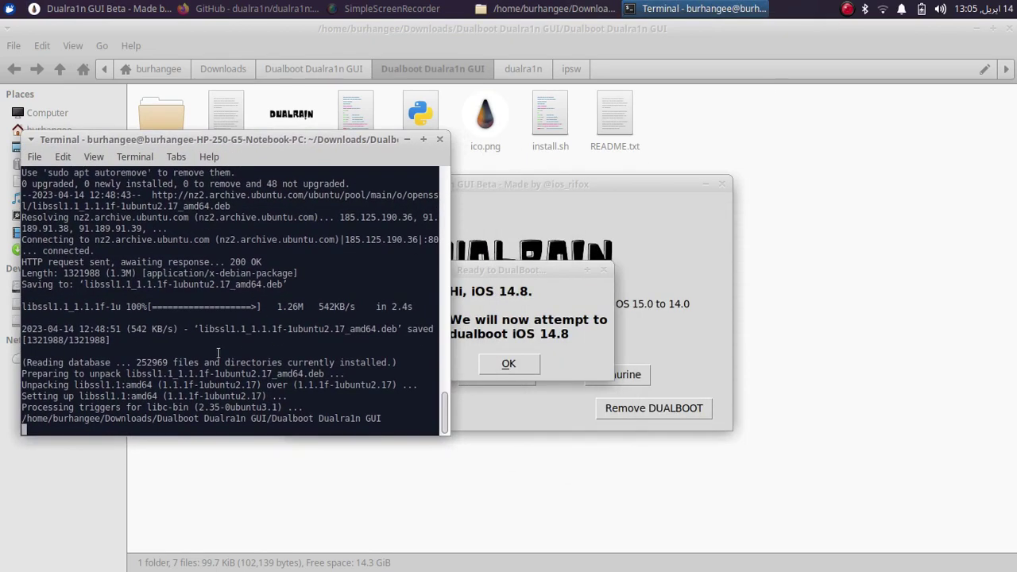
pyautogui.click(520, 365)
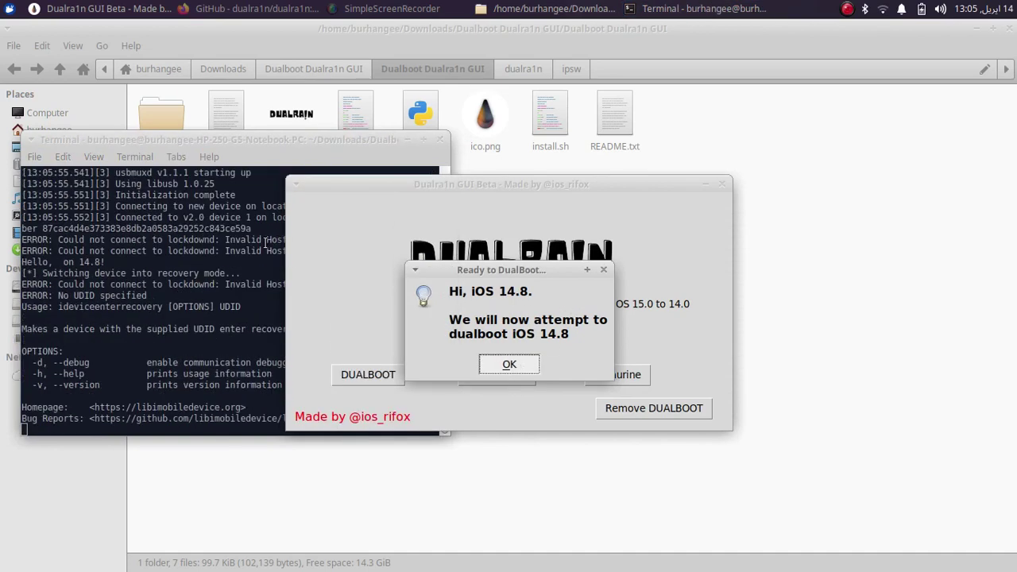
pyautogui.click(293, 283)
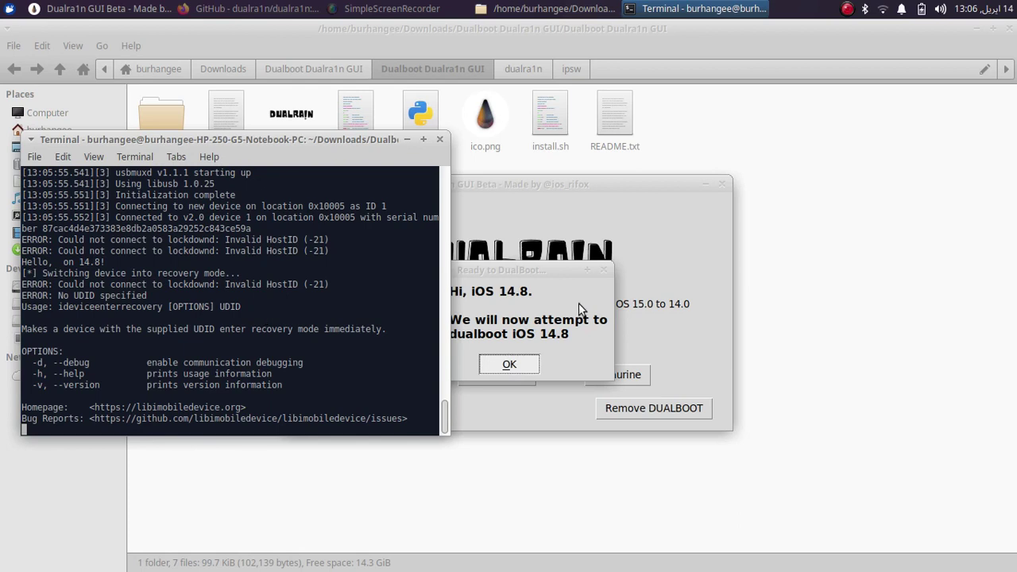
# Close the terminal running the Dualra1n GUI and confirm ending its process.
pyautogui.click(847, 9)
pyautogui.click(571, 168)
pyautogui.click(439, 140)
pyautogui.click(284, 353)
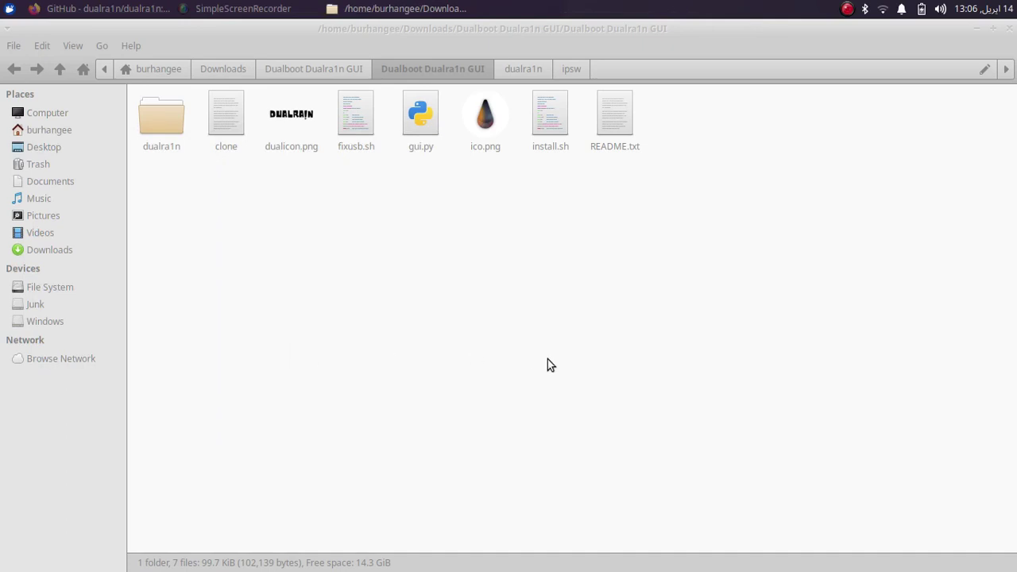
# Launch gui.py with sudo python3 from a terminal in the Dualboot Dualra1n GUI folder, entering the sudo password and acknowledging the IPSW warning.
pyautogui.rightClick(518, 224)
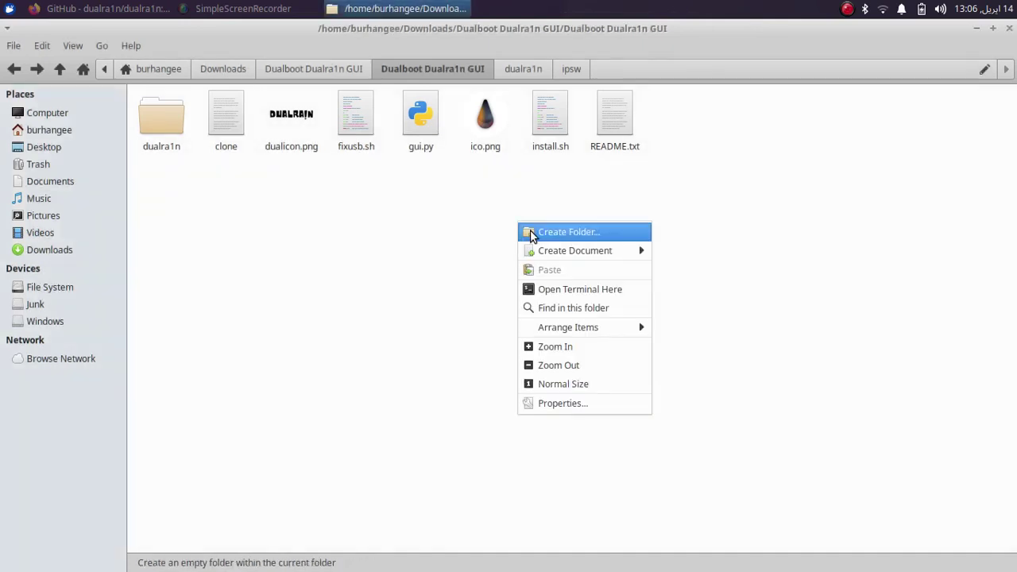
pyautogui.click(569, 291)
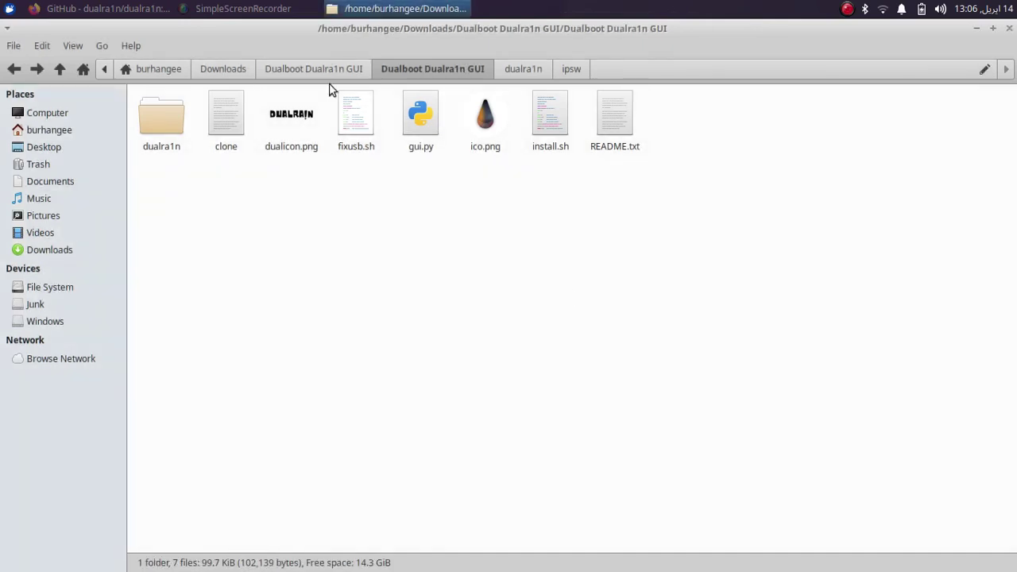
pyautogui.moveTo(262, 30); pyautogui.dragTo(529, 203)
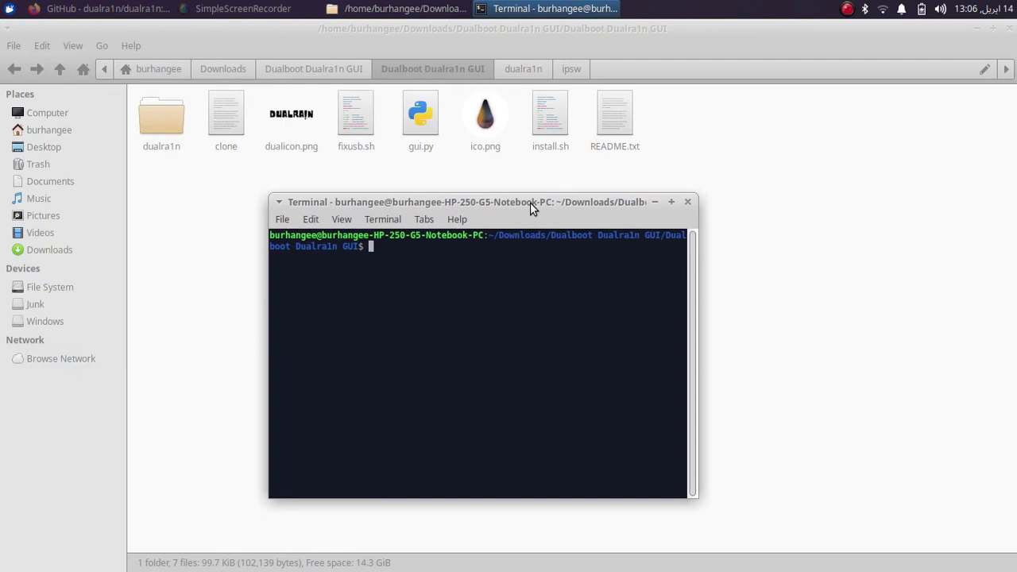
pyautogui.write('sudo python3 ')
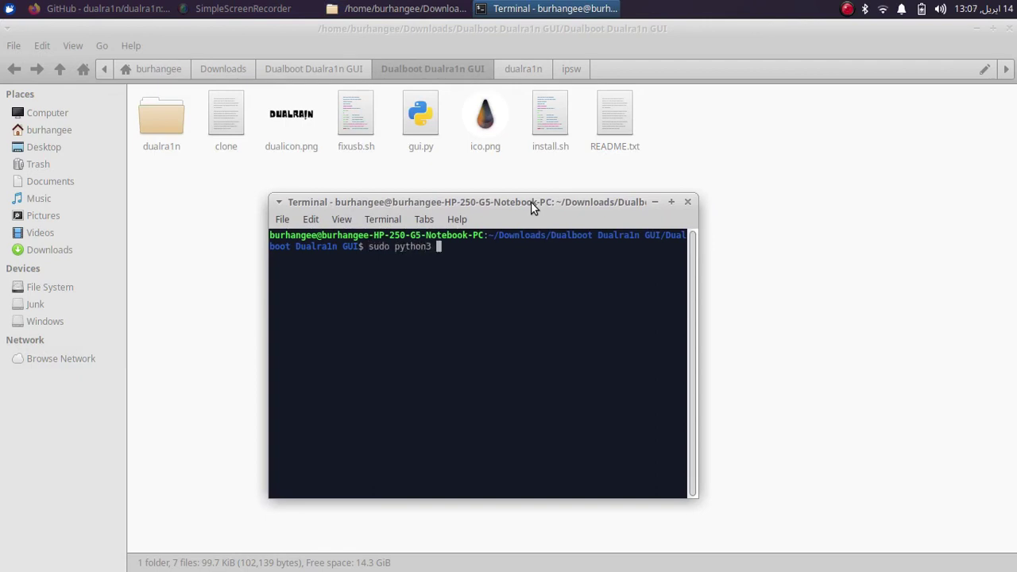
pyautogui.write('gui.py')
pyautogui.press('Return')
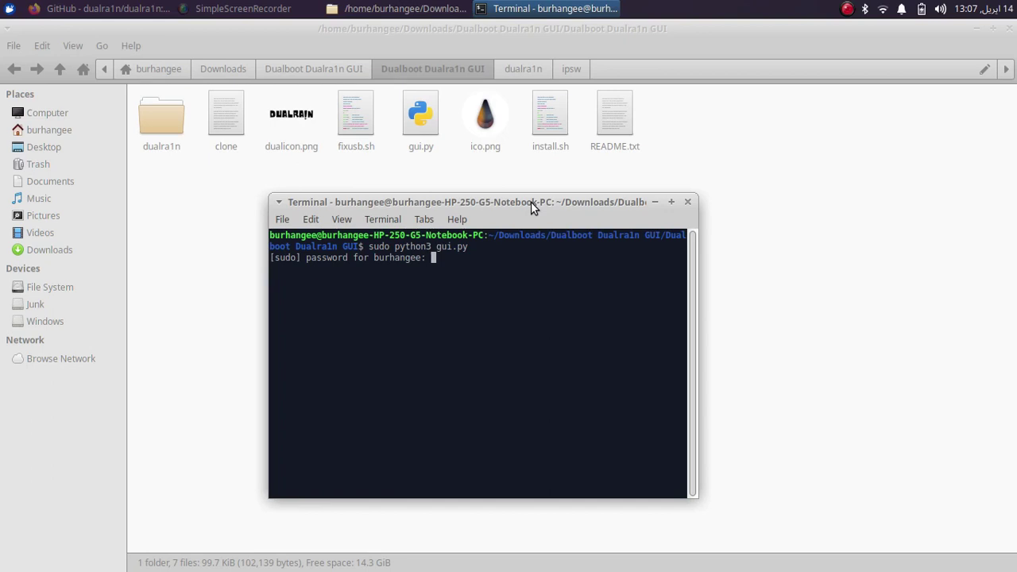
pyautogui.press('Return')
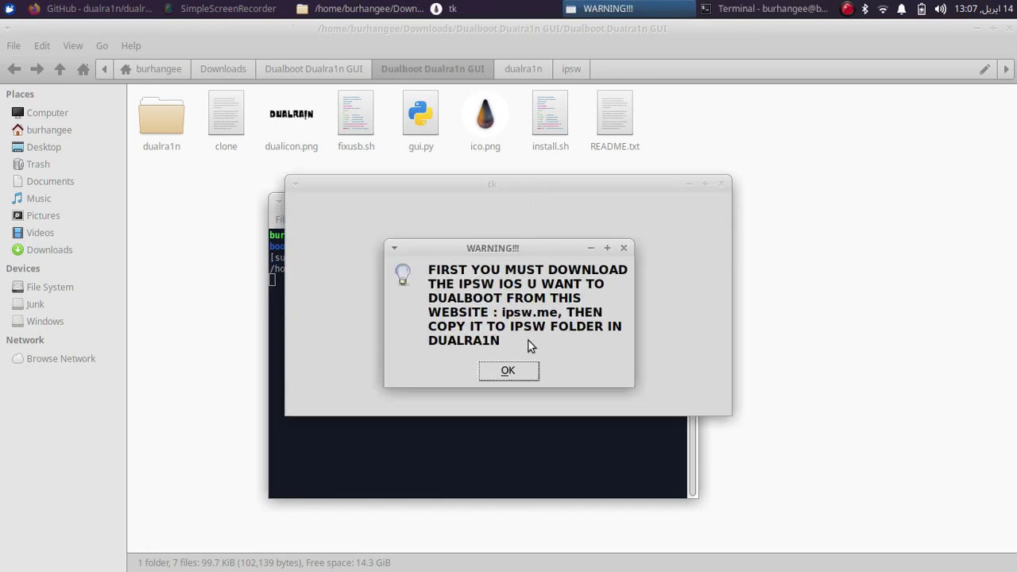
pyautogui.click(508, 373)
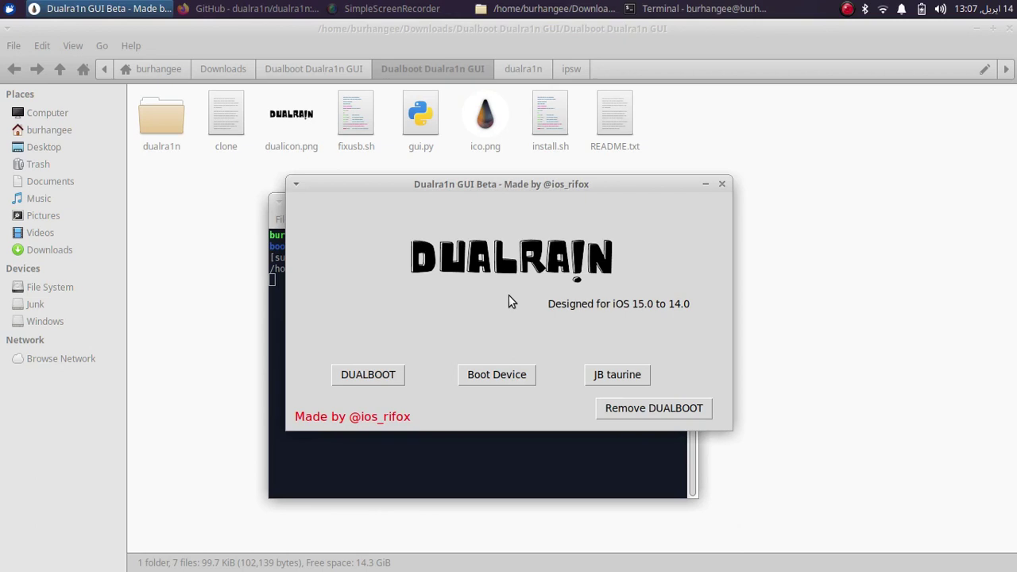
pyautogui.click(847, 9)
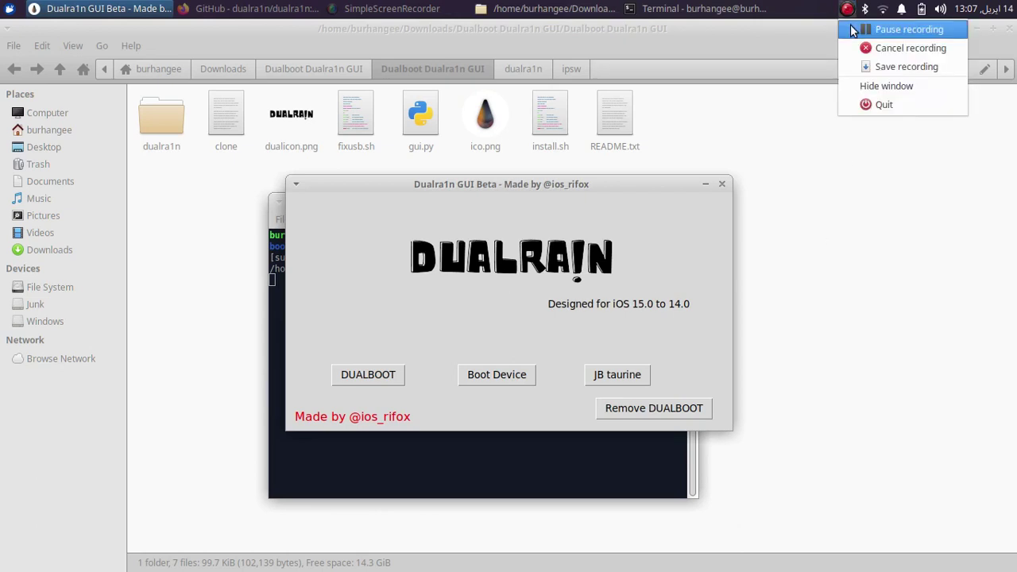
pyautogui.click(852, 29)
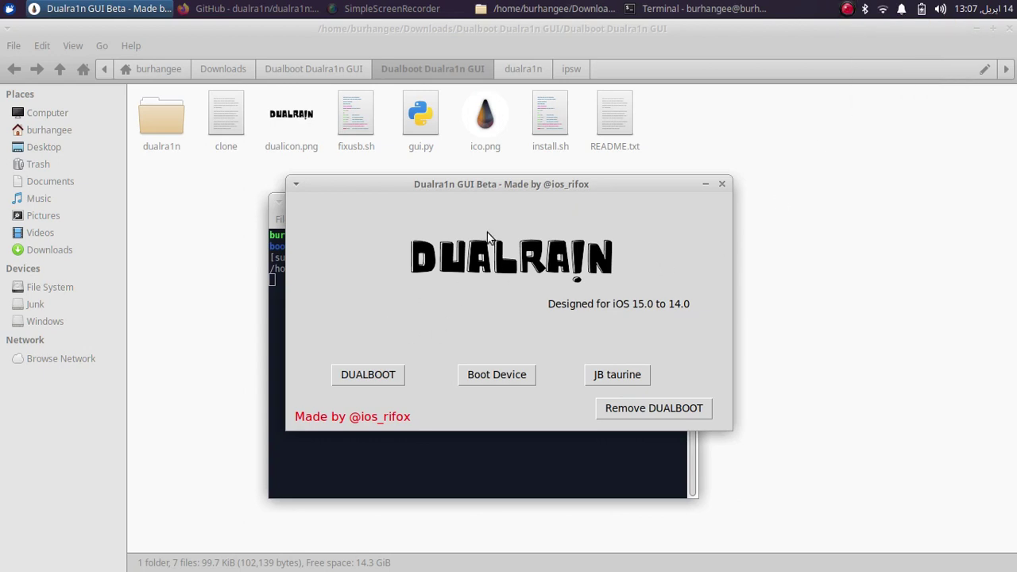
# Arrange the terminal and the Dualra1n GUI window side by side without overlap.
pyautogui.moveTo(493, 183); pyautogui.dragTo(729, 203)
pyautogui.moveTo(397, 204); pyautogui.dragTo(161, 171)
pyautogui.moveTo(601, 204); pyautogui.dragTo(574, 202)
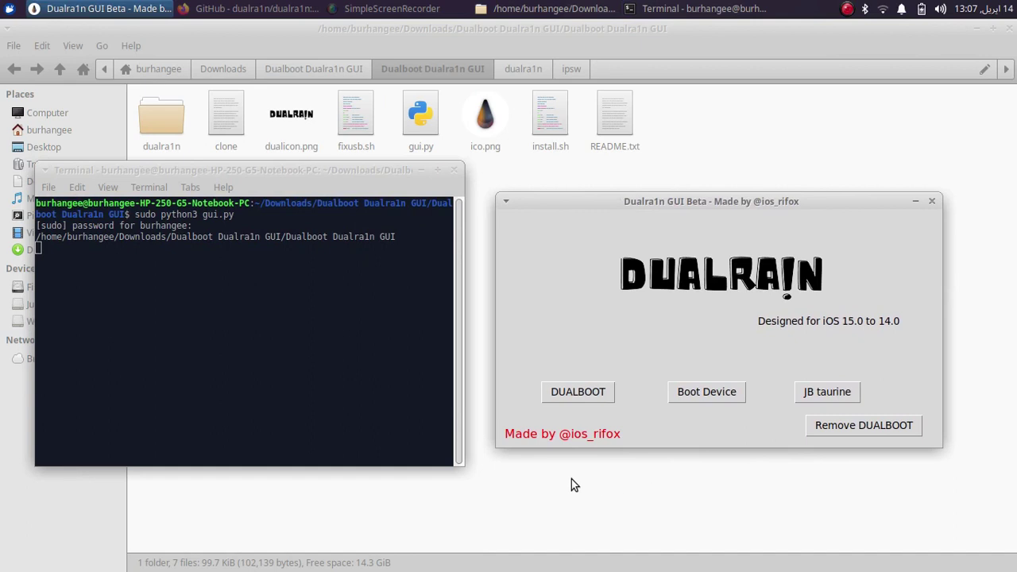
# Start dualbooting iOS 14.8 from the Dualra1n GUI, confirm the prompt and bring the terminal output into focus.
pyautogui.click(579, 393)
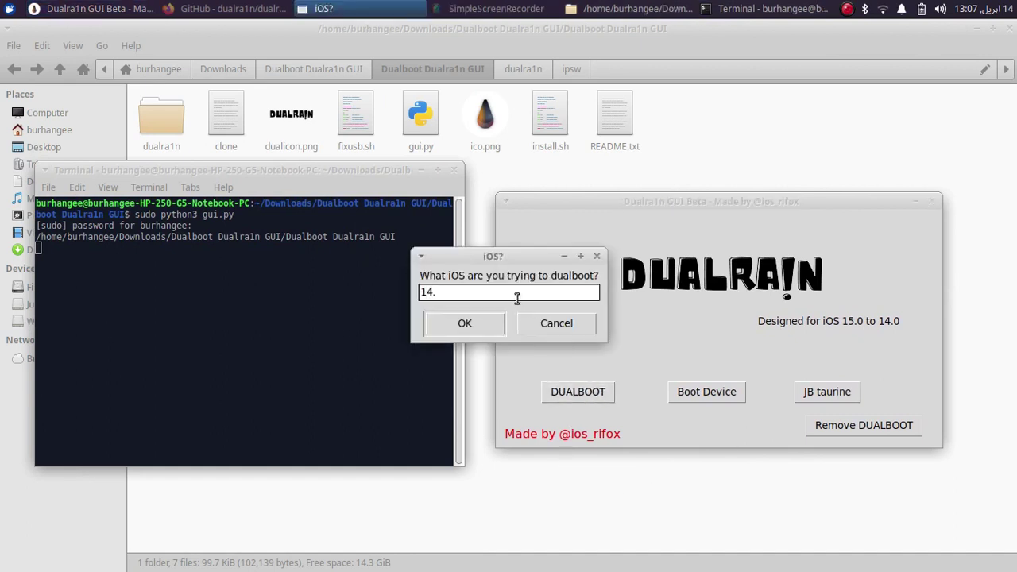
pyautogui.click(467, 322)
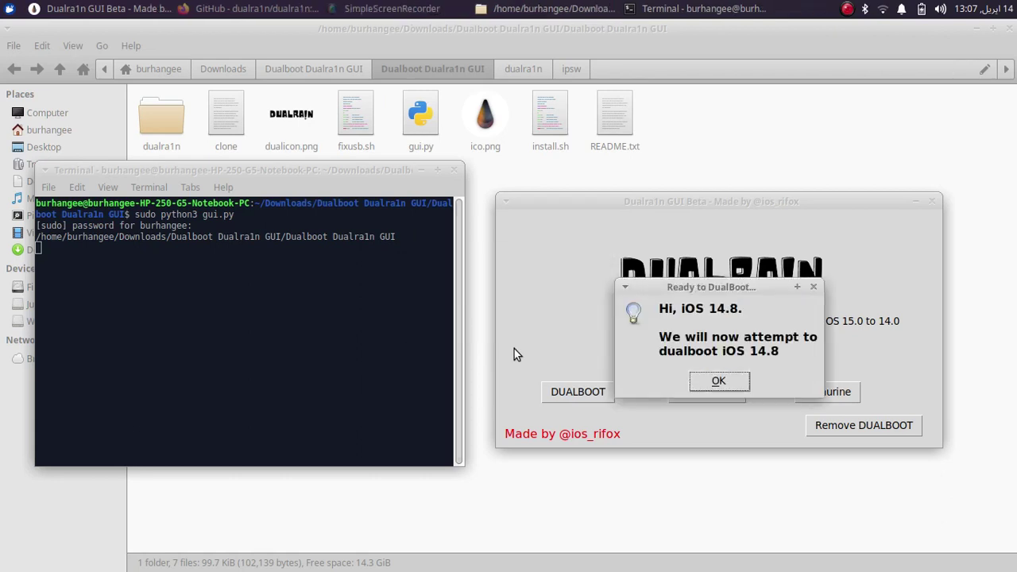
pyautogui.click(734, 383)
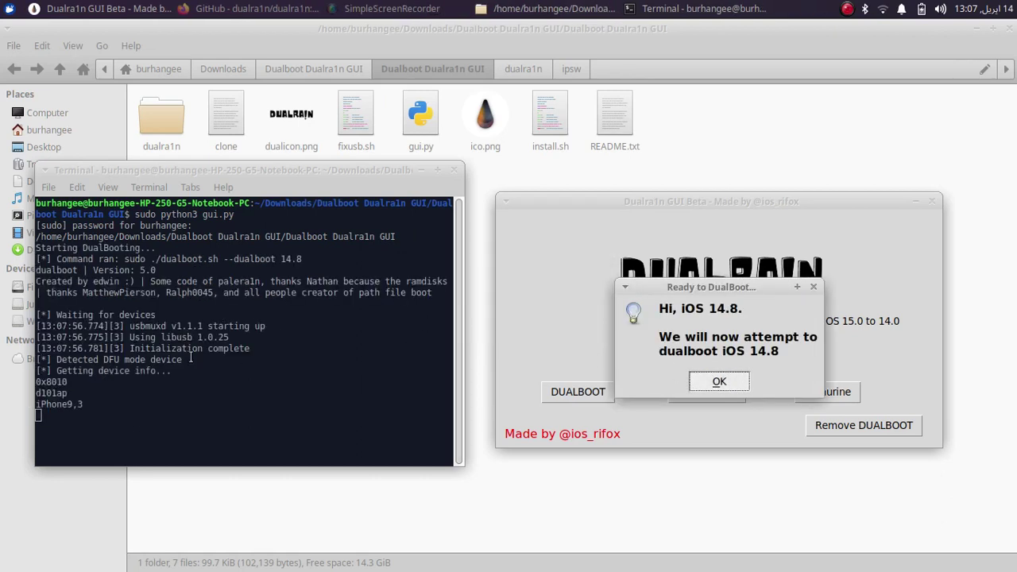
pyautogui.click(226, 411)
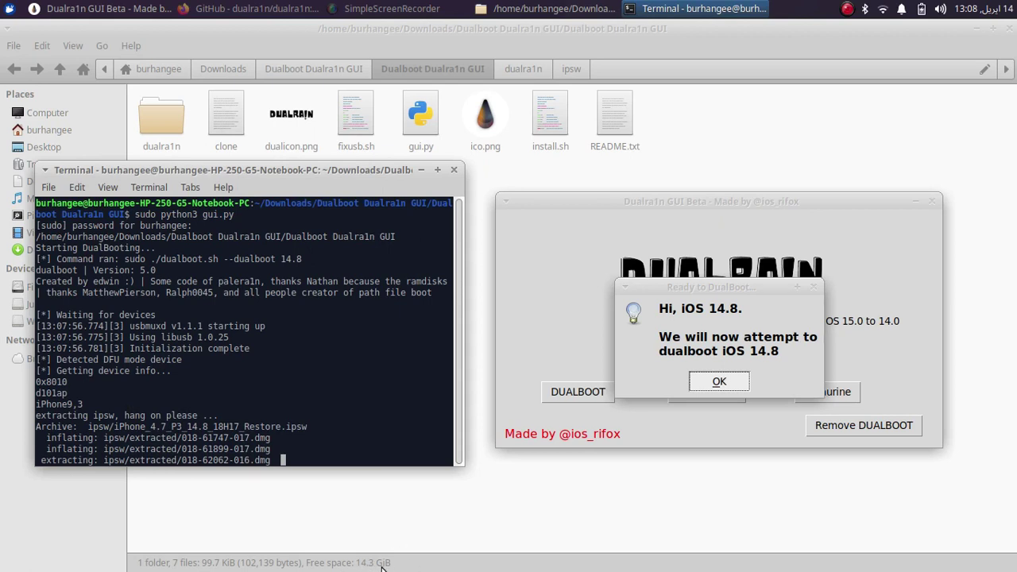
pyautogui.click(847, 9)
pyautogui.click(850, 29)
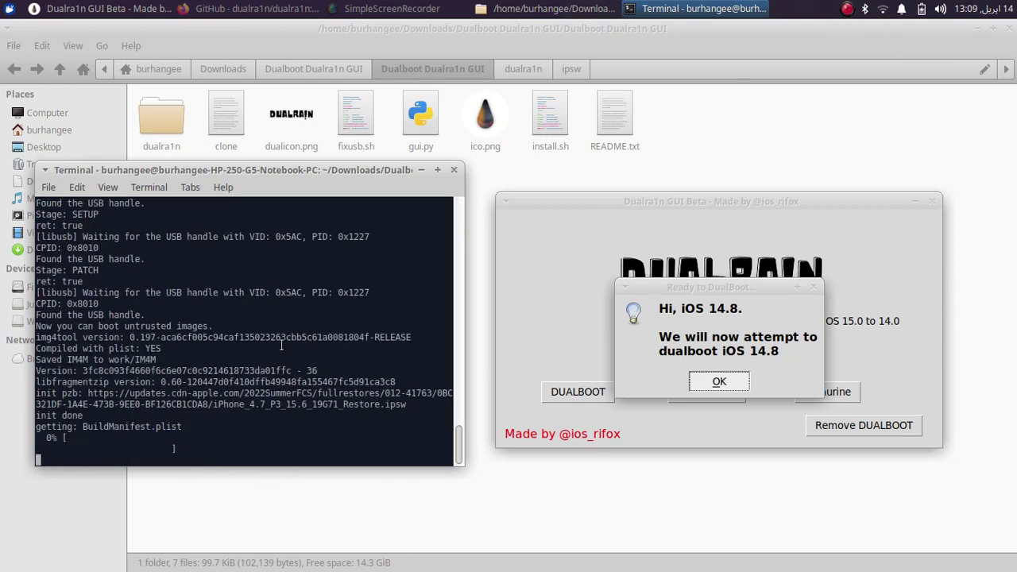
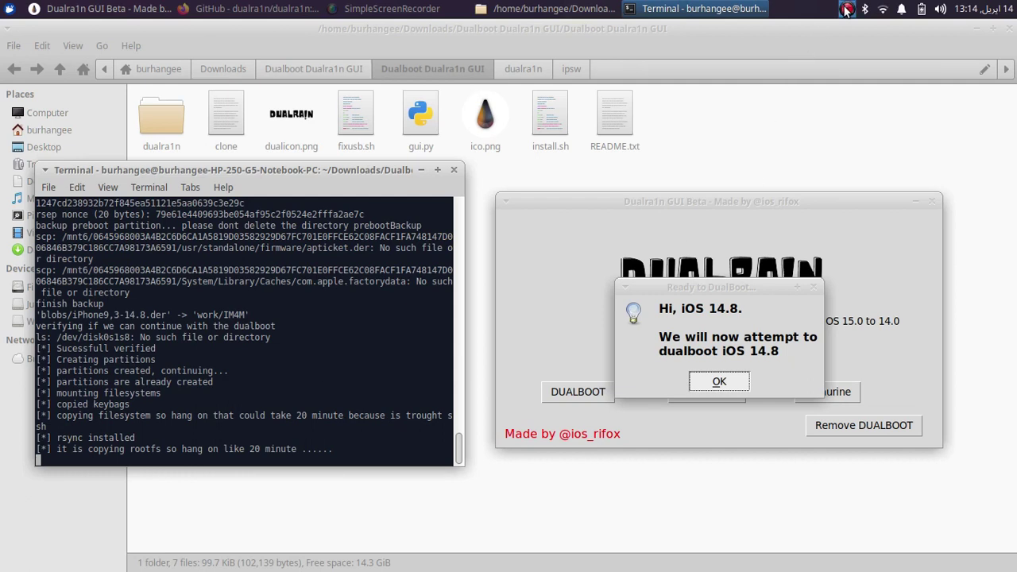
pyautogui.click(847, 9)
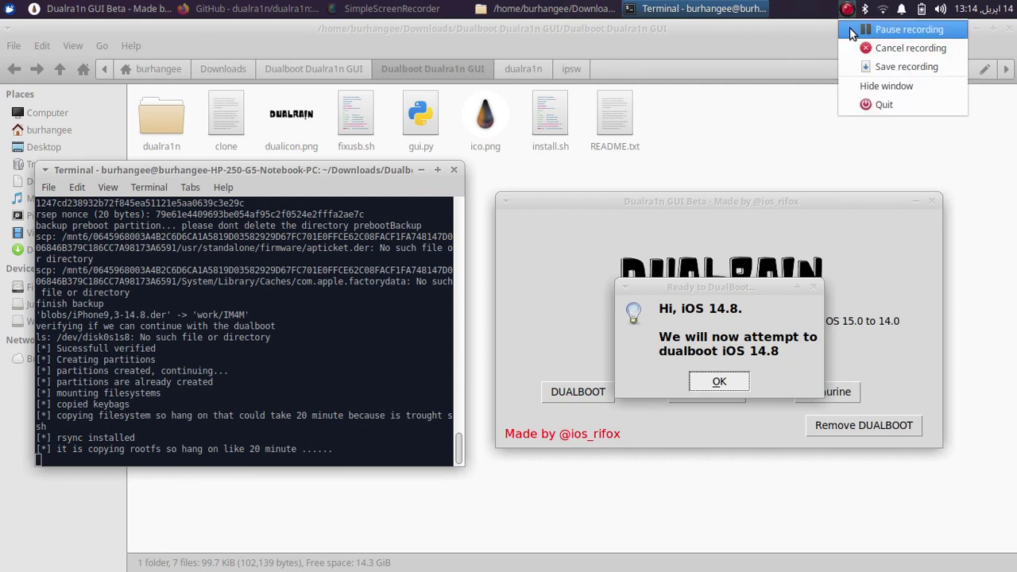
pyautogui.click(874, 28)
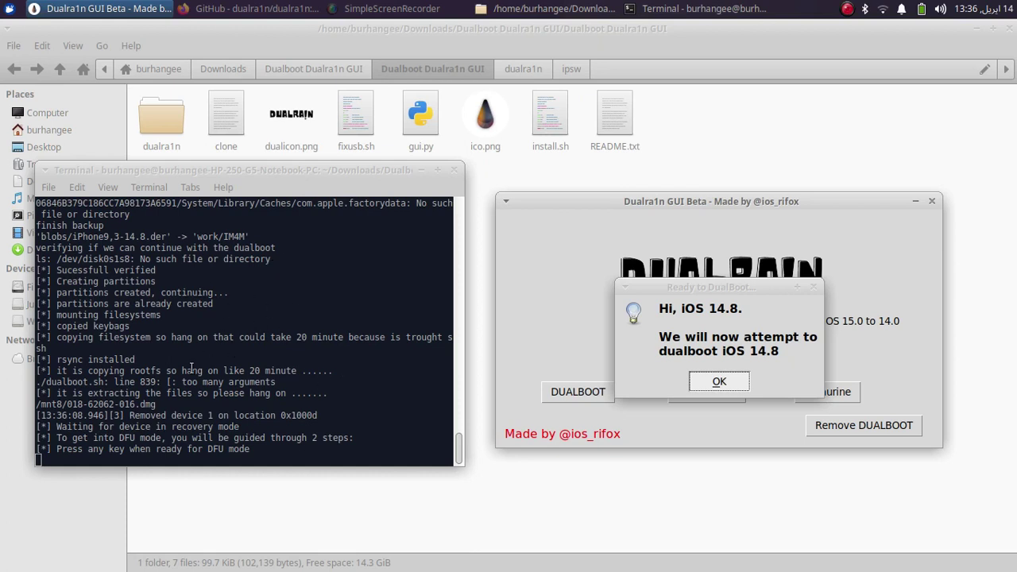
# Start the guided DFU mode countdown in the terminal each time the dualboot script asks for it.
pyautogui.click(290, 176)
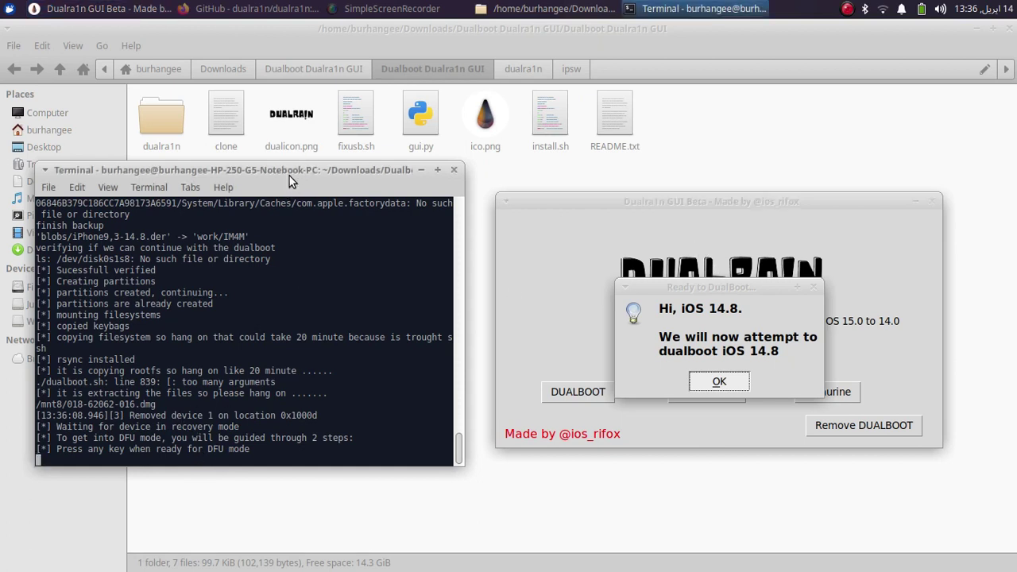
pyautogui.press('Return')
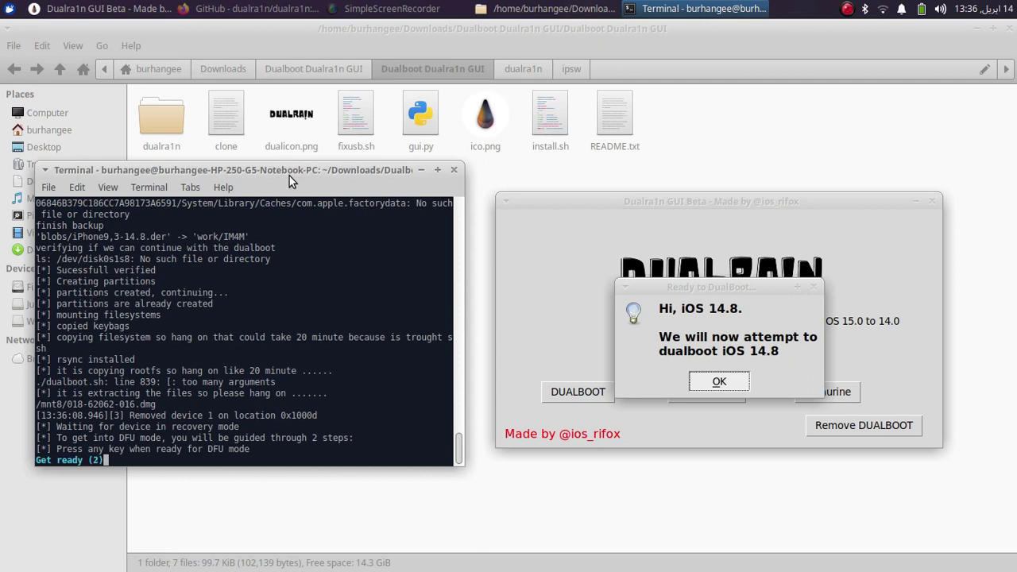
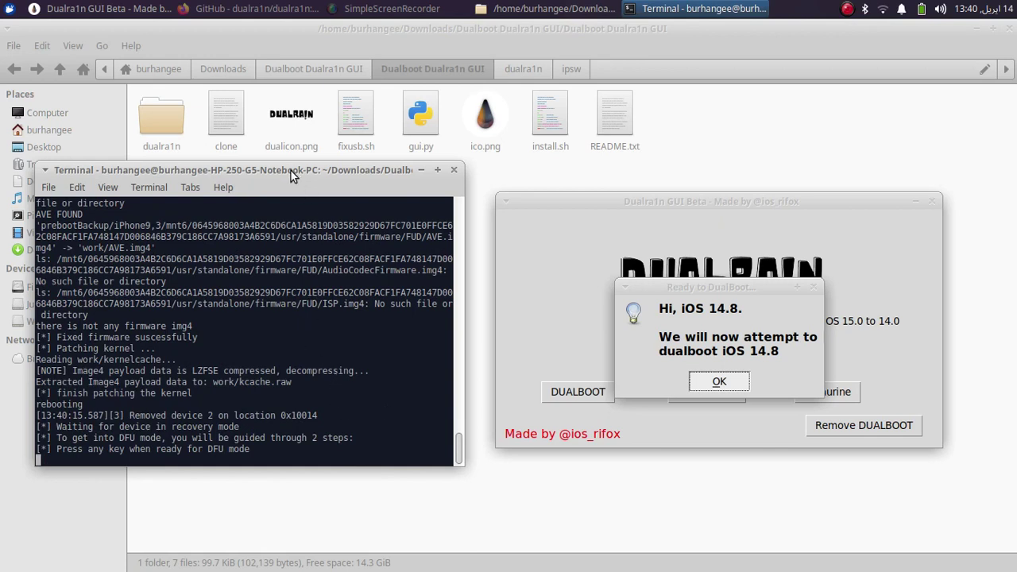
pyautogui.press('Return')
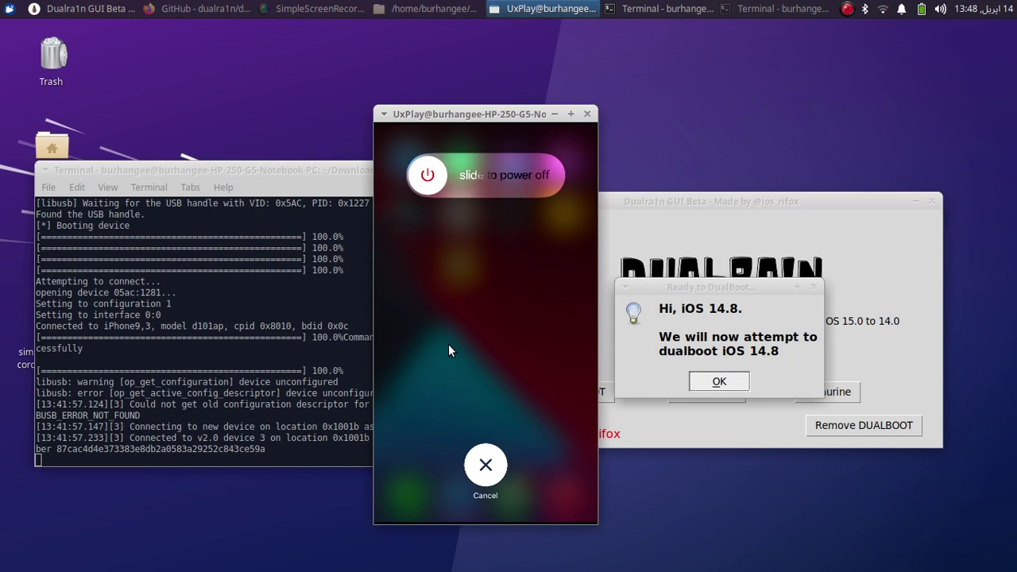
pyautogui.rightClick(846, 9)
pyautogui.click(850, 30)
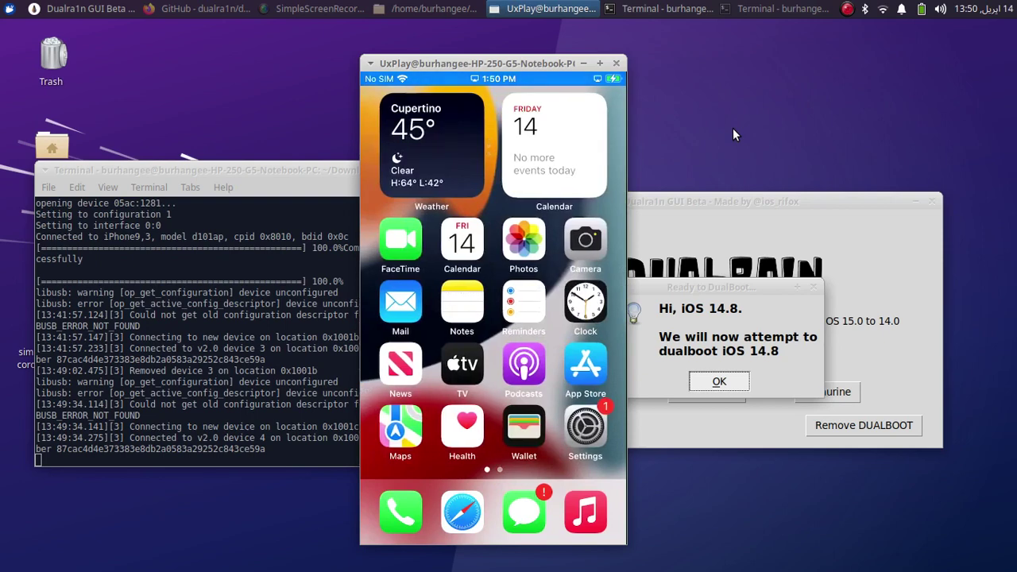
pyautogui.click(846, 9)
pyautogui.click(856, 30)
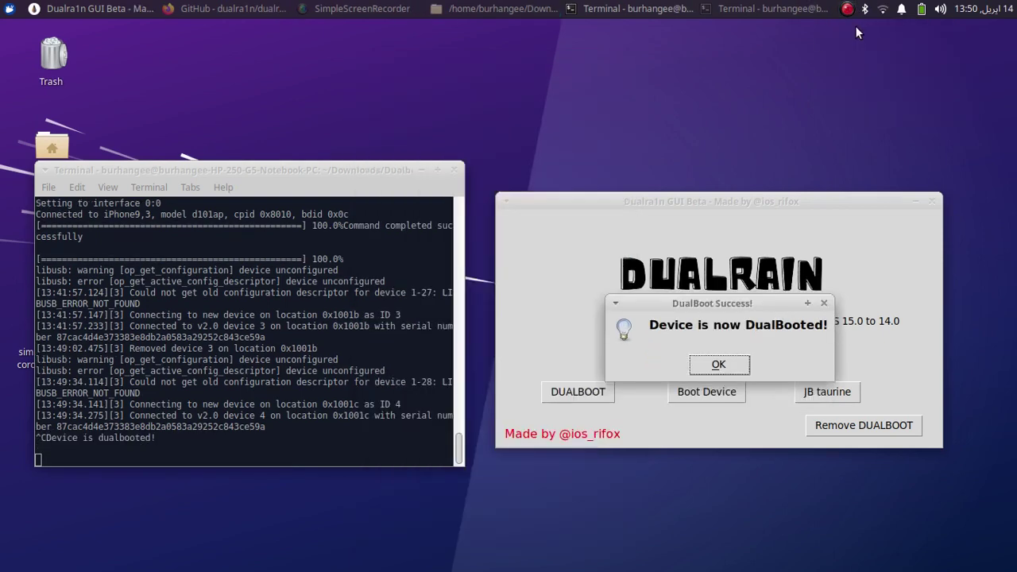
# Acknowledge both DualBoot Success messages to return to the Dualra1n GUI.
pyautogui.click(268, 210)
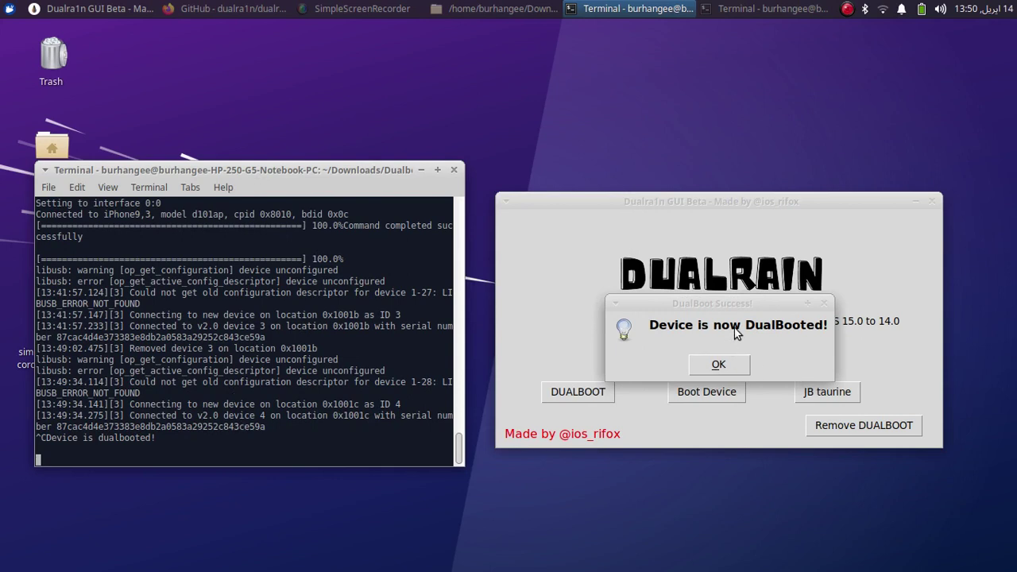
pyautogui.click(718, 366)
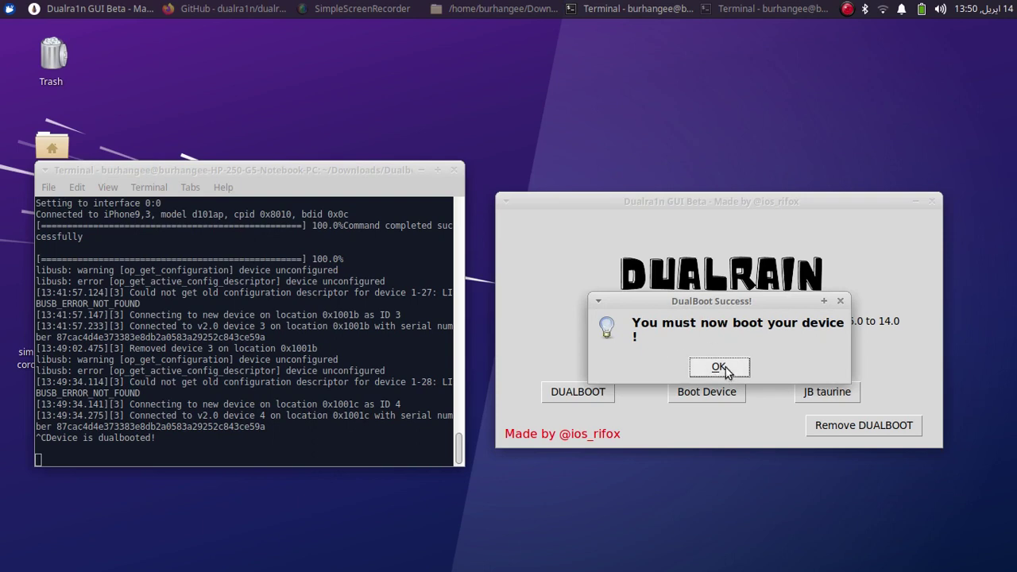
pyautogui.click(735, 370)
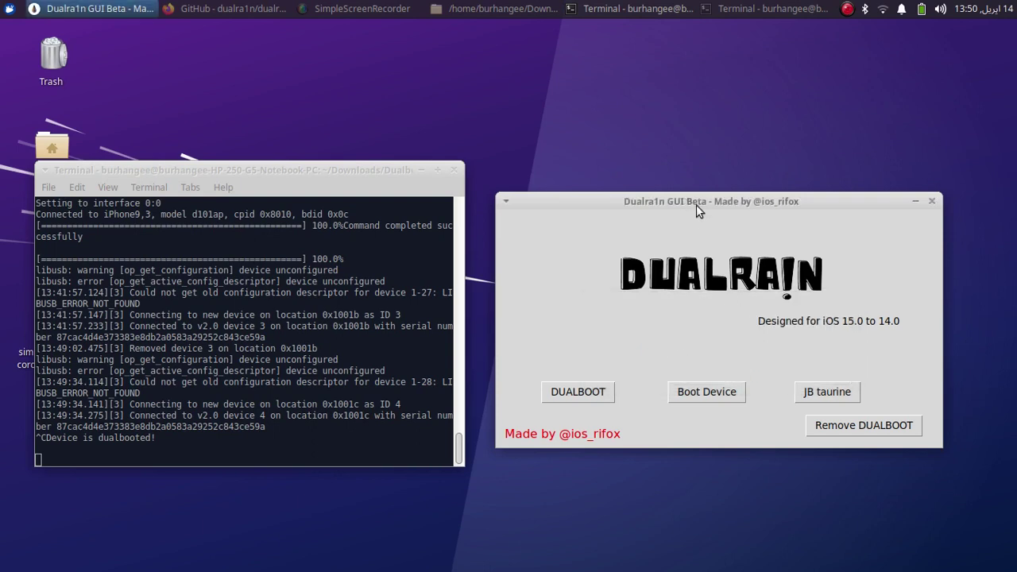
# Try to boot the dualbooted iPhone from the Dualra1n GUI, confirming the prompt, and interrupt the boot script in the terminal.
pyautogui.click(706, 393)
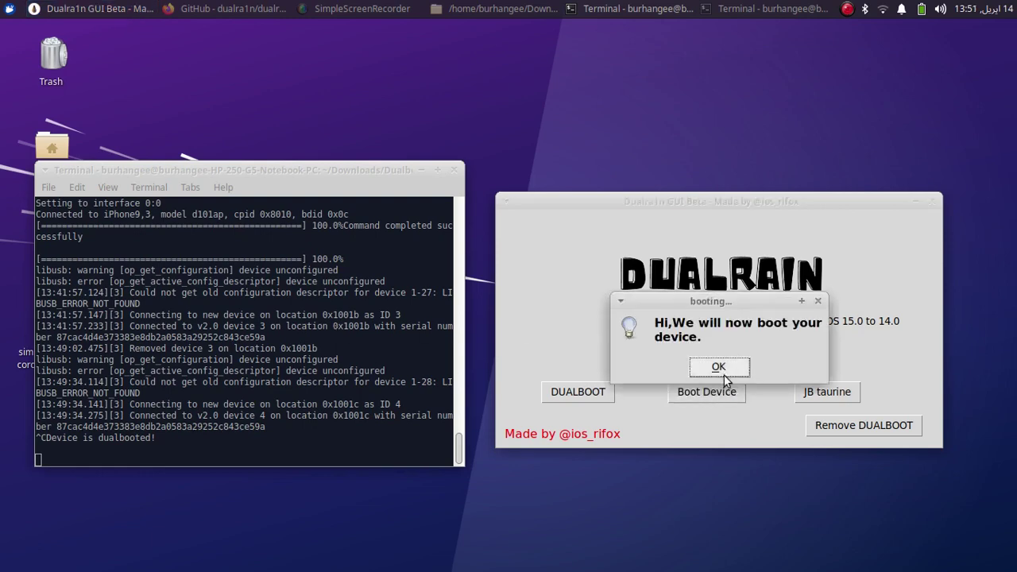
pyautogui.click(723, 368)
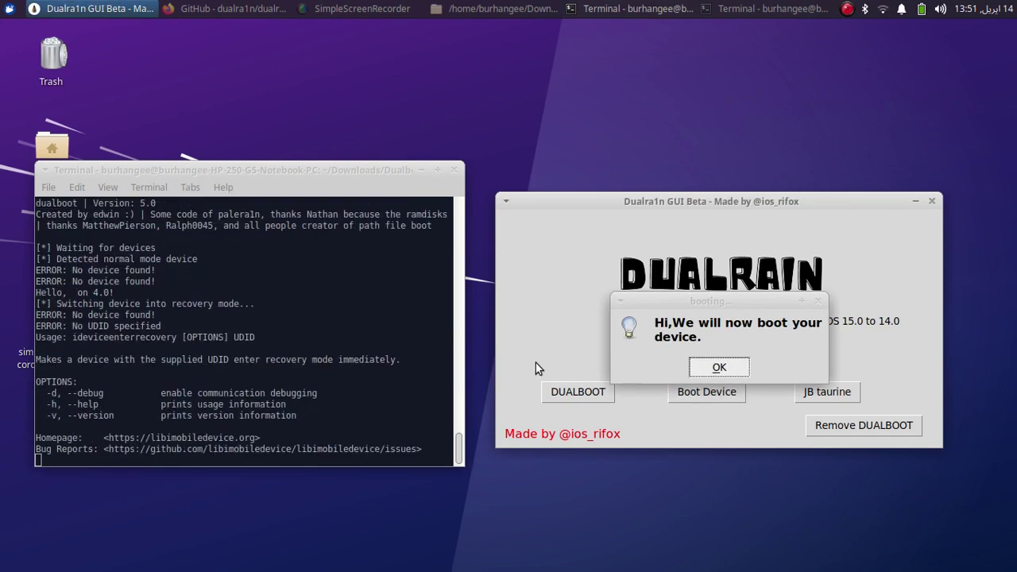
pyautogui.click(266, 283)
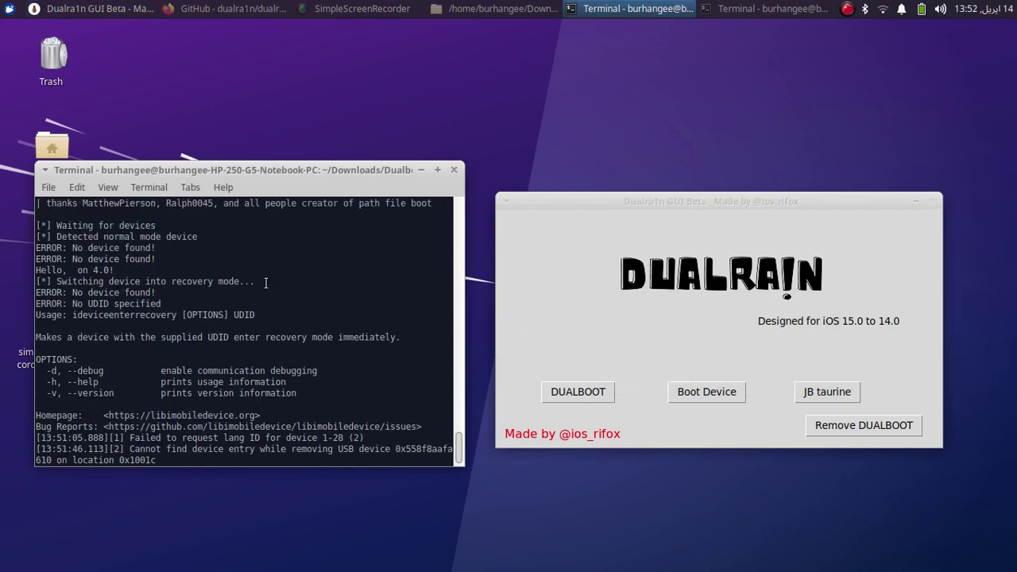
pyautogui.scroll(5, 206, 349)
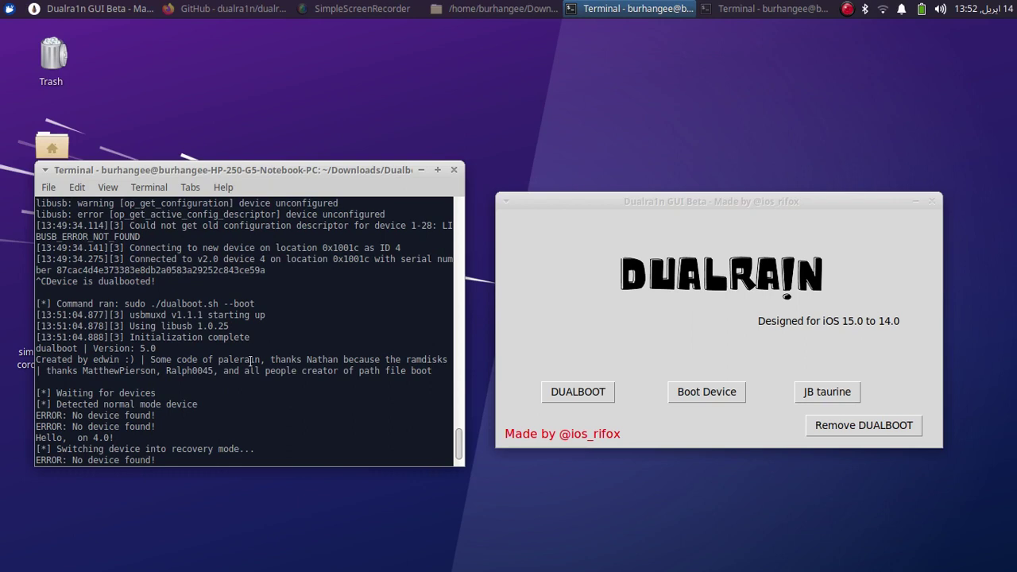
pyautogui.hotkey('ctrl', 'c')
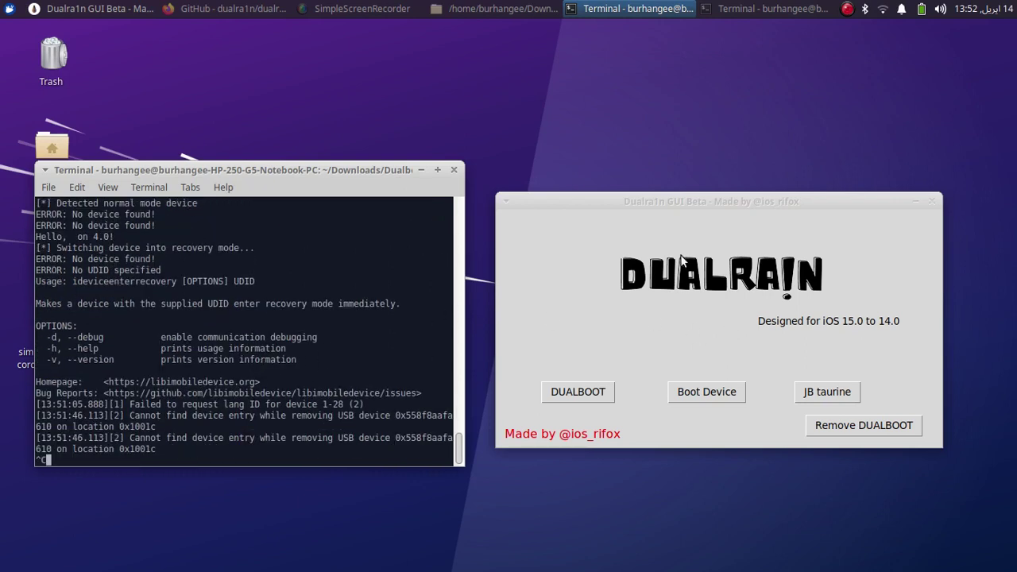
# Boot the dualbooted iPhone again from the Dualra1n GUI, confirming the prompt and bringing the terminal into focus.
pyautogui.click(711, 209)
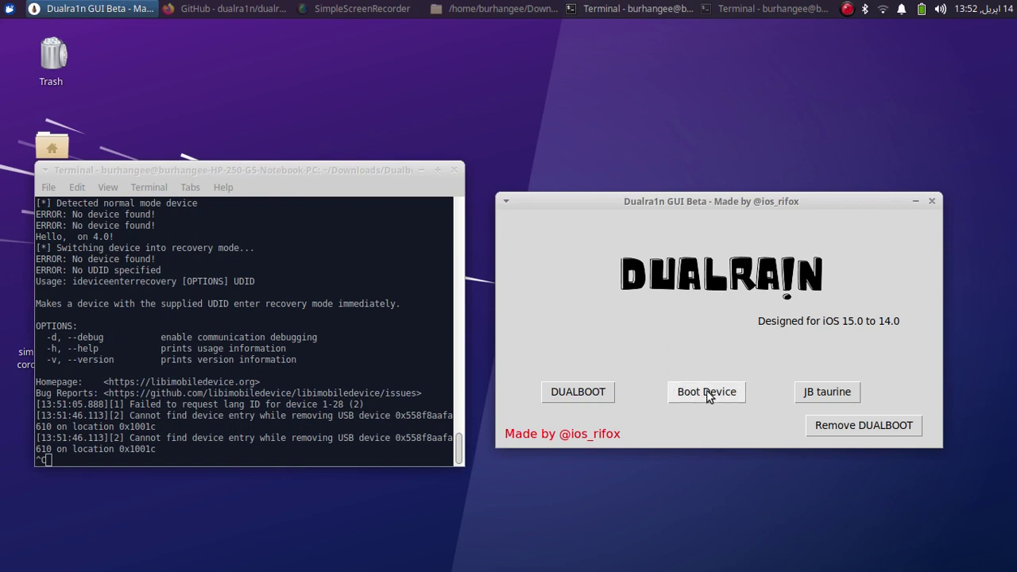
pyautogui.click(707, 397)
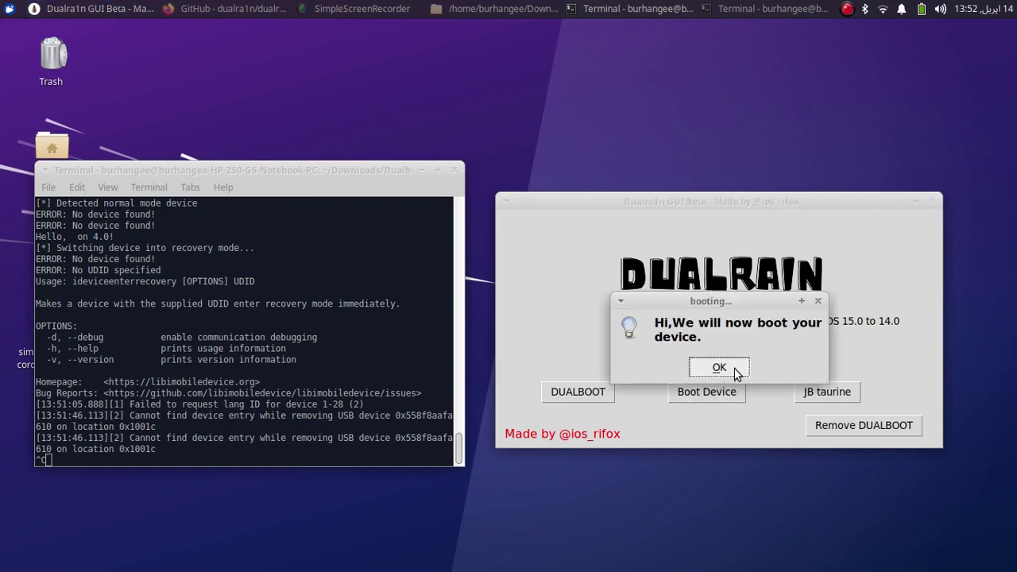
pyautogui.click(268, 166)
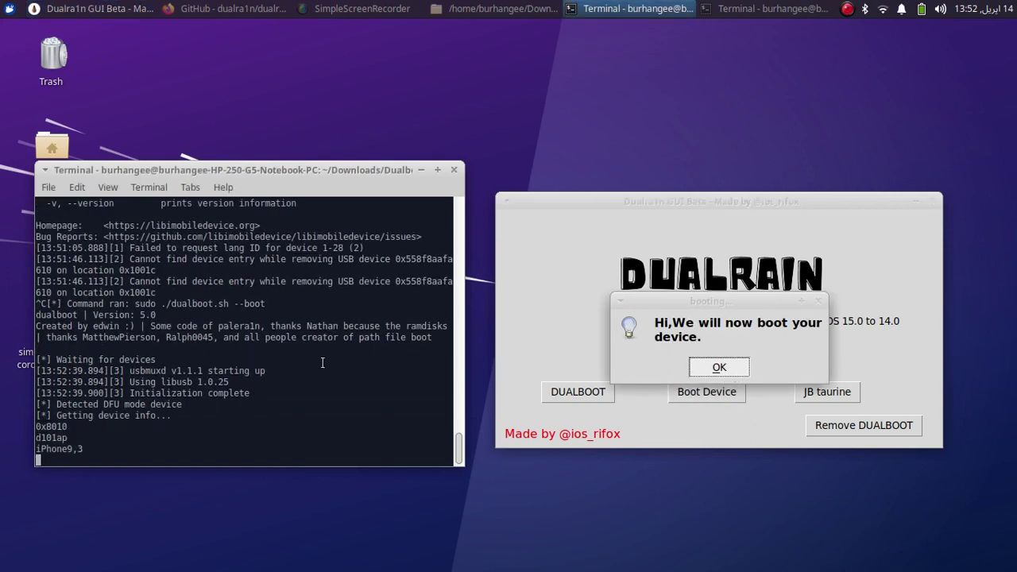